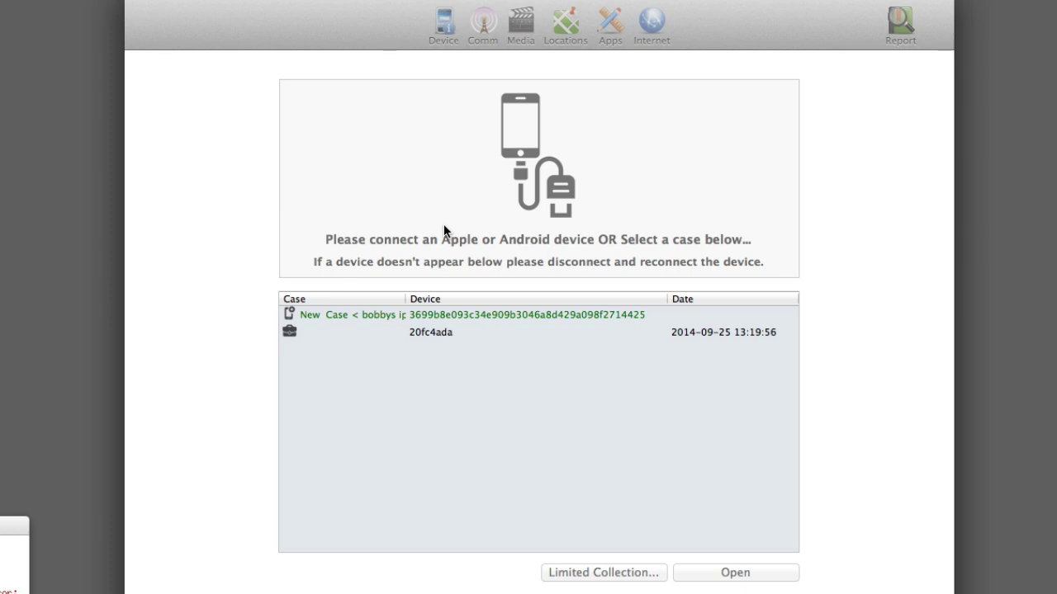
# Load the new case's device details and start a full collection of the iPhone
pyautogui.click(438, 316)
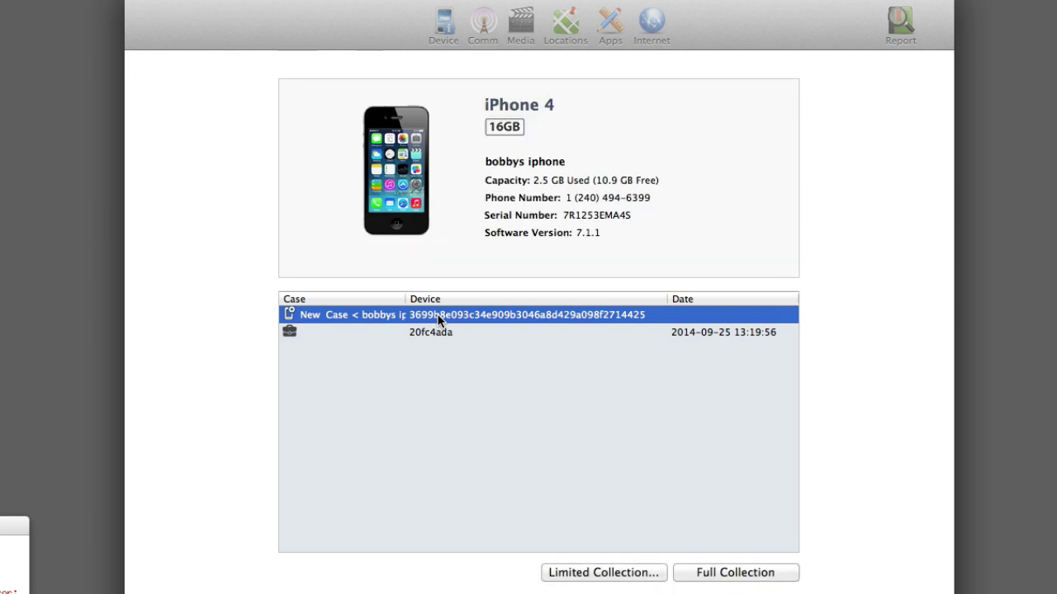
pyautogui.click(685, 572)
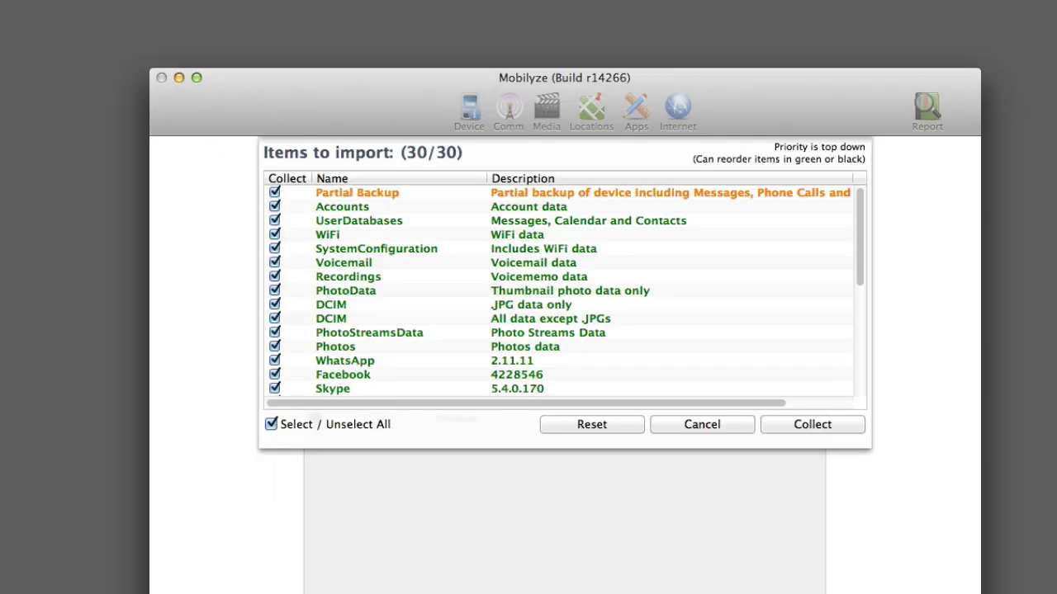
# Move Foursquare up in the import list to just after Skype
pyautogui.scroll(-3, 443, 373)
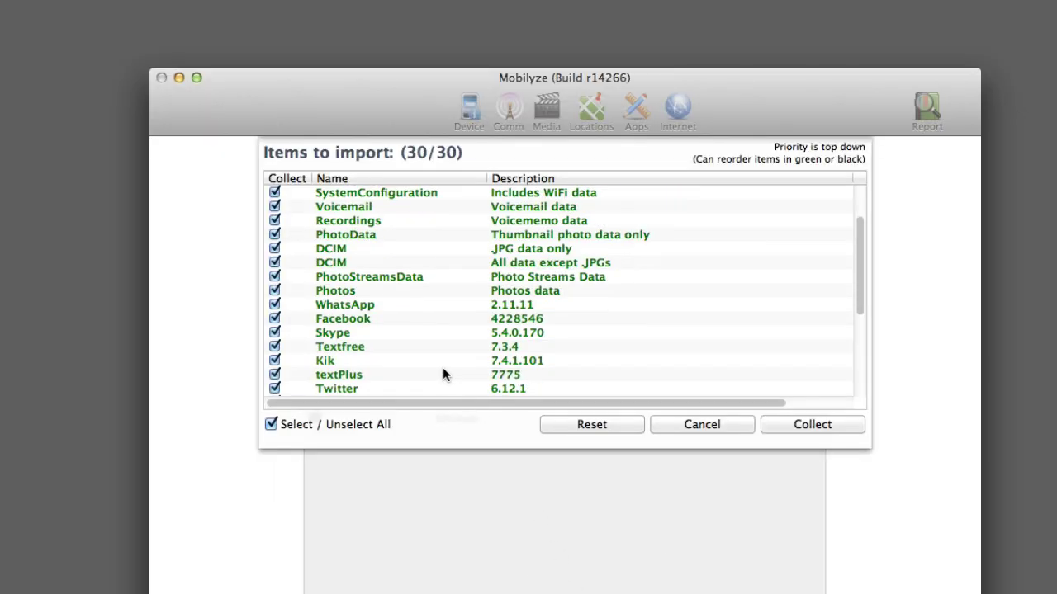
pyautogui.scroll(-1, 442, 374)
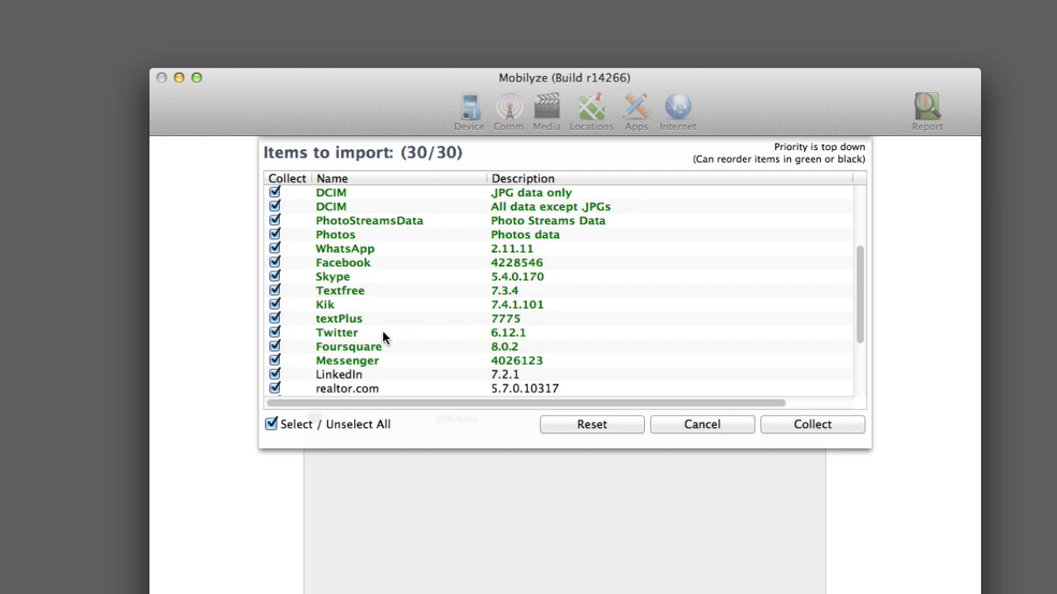
pyautogui.click(369, 351)
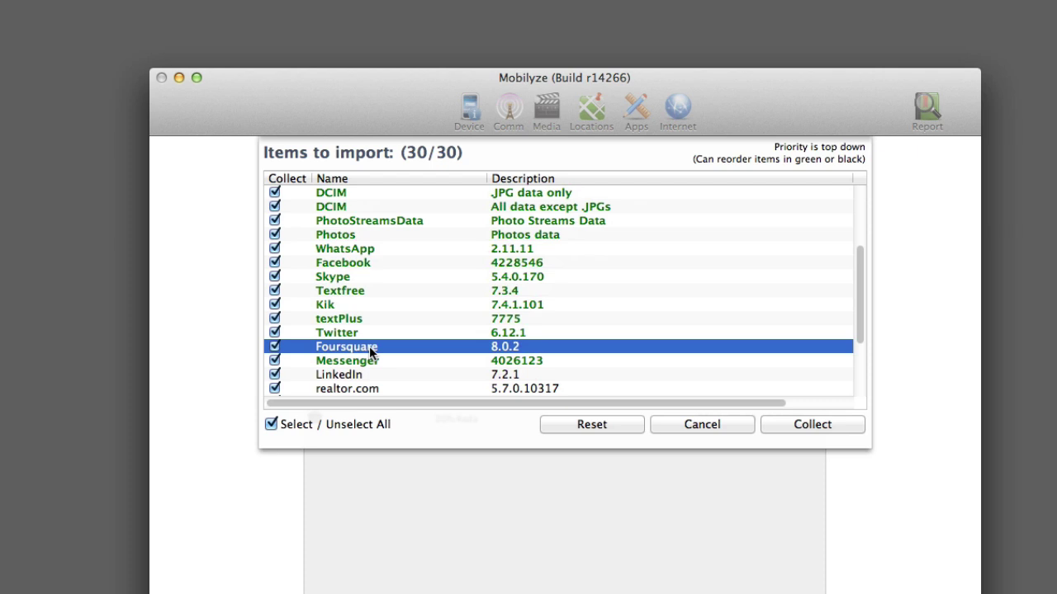
pyautogui.moveTo(369, 351); pyautogui.dragTo(383, 289)
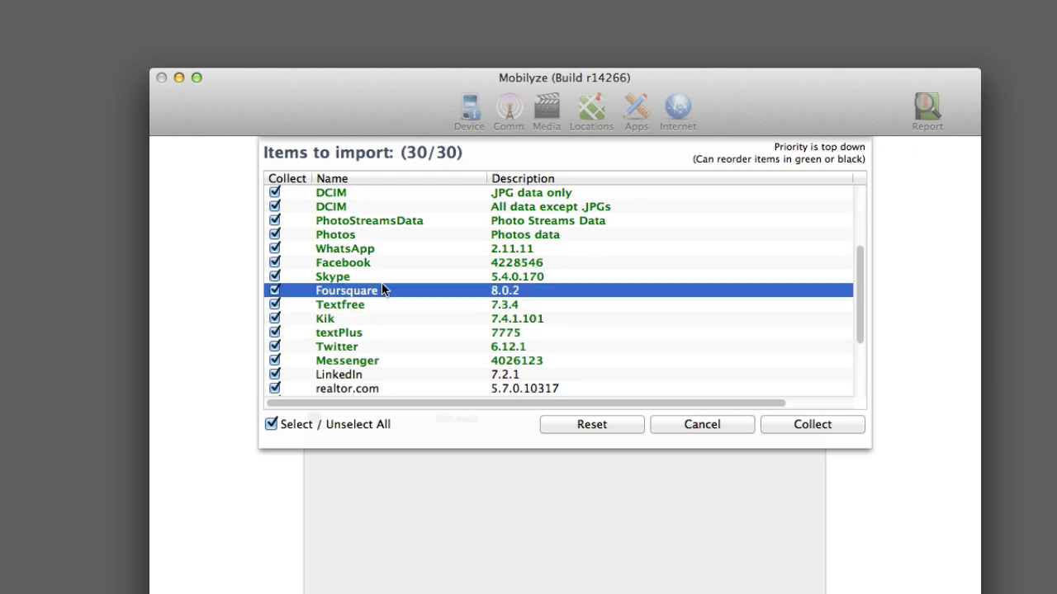
# Exclude realtor.com and BuzzFeed from the import, leaving 28 of 30 items
pyautogui.scroll(-5, 415, 340)
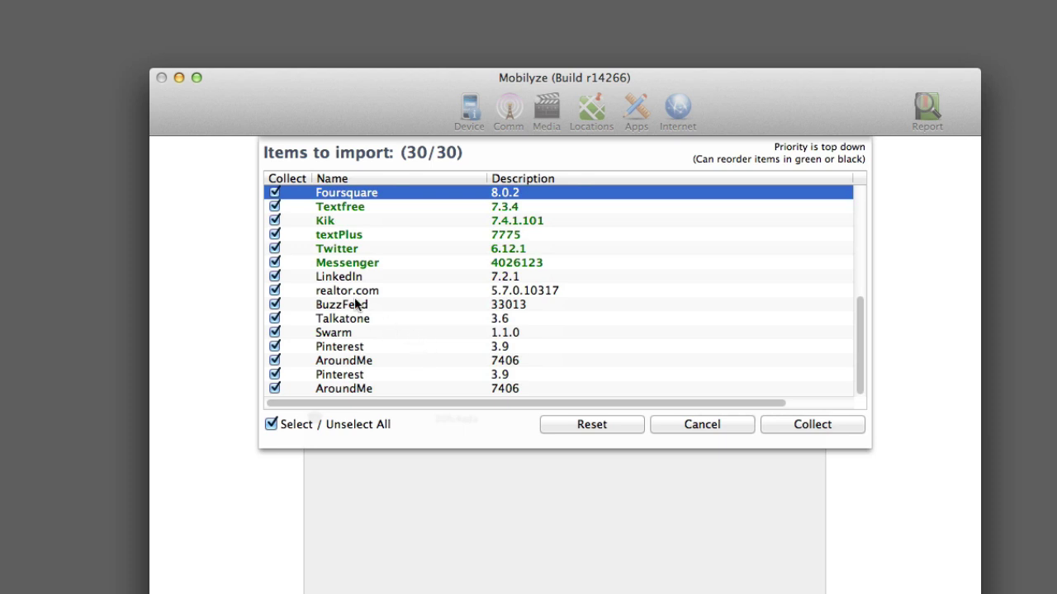
pyautogui.click(275, 291)
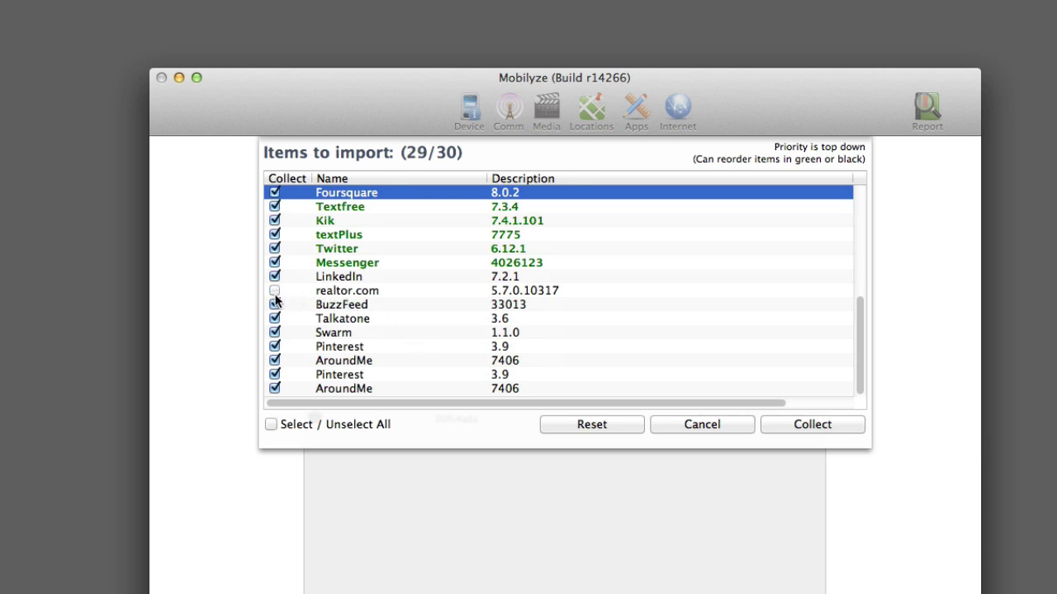
pyautogui.click(274, 305)
# Collect the 28 chosen items from the iPhone and wait for the summary
pyautogui.click(802, 426)
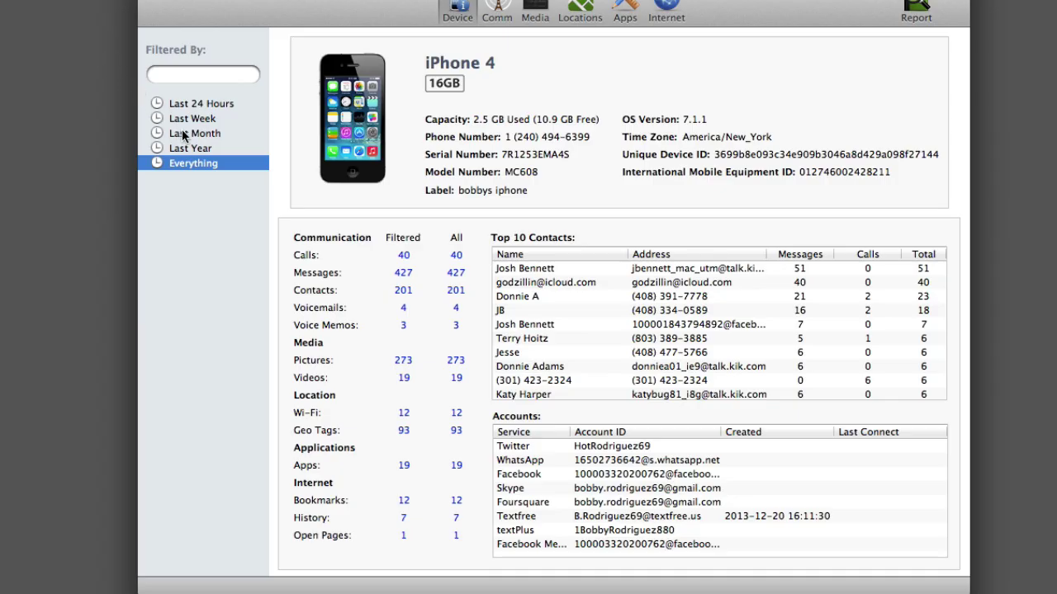
pyautogui.click(182, 133)
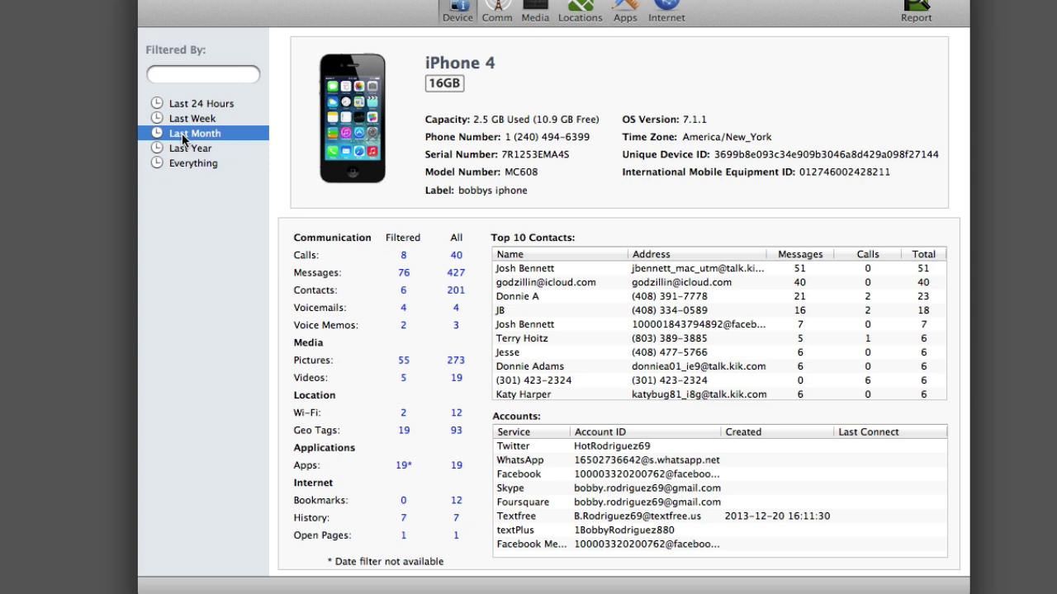
pyautogui.click(186, 163)
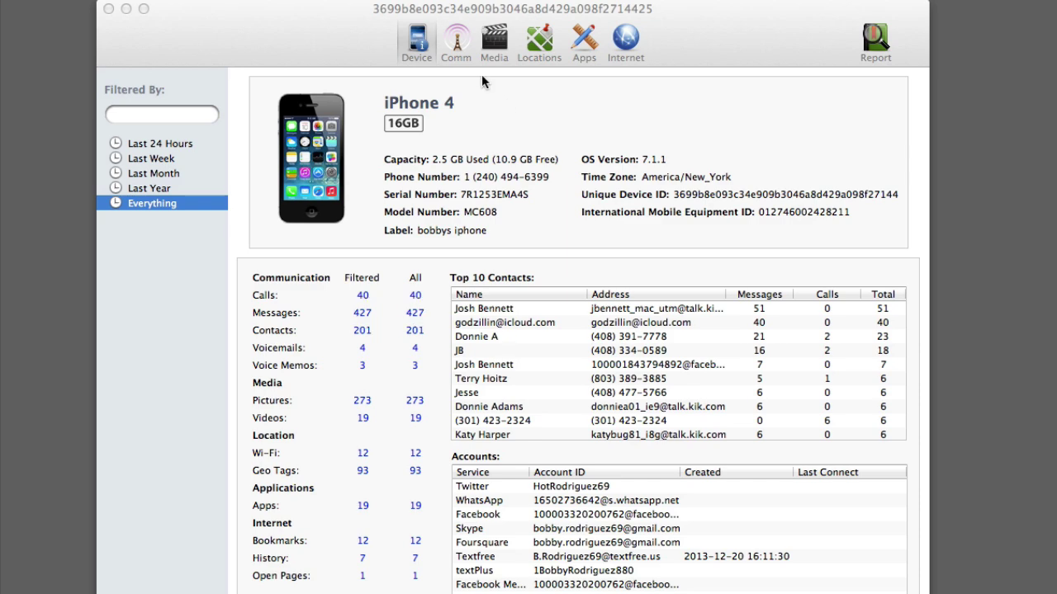
# Show the phone's communications in List View as a message table
pyautogui.click(459, 41)
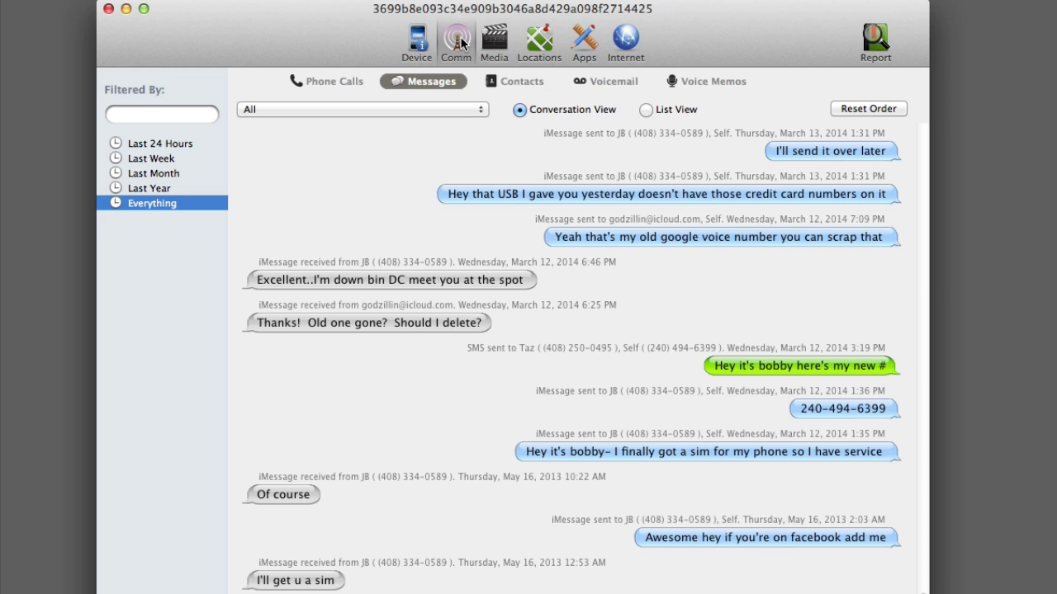
pyautogui.click(430, 110)
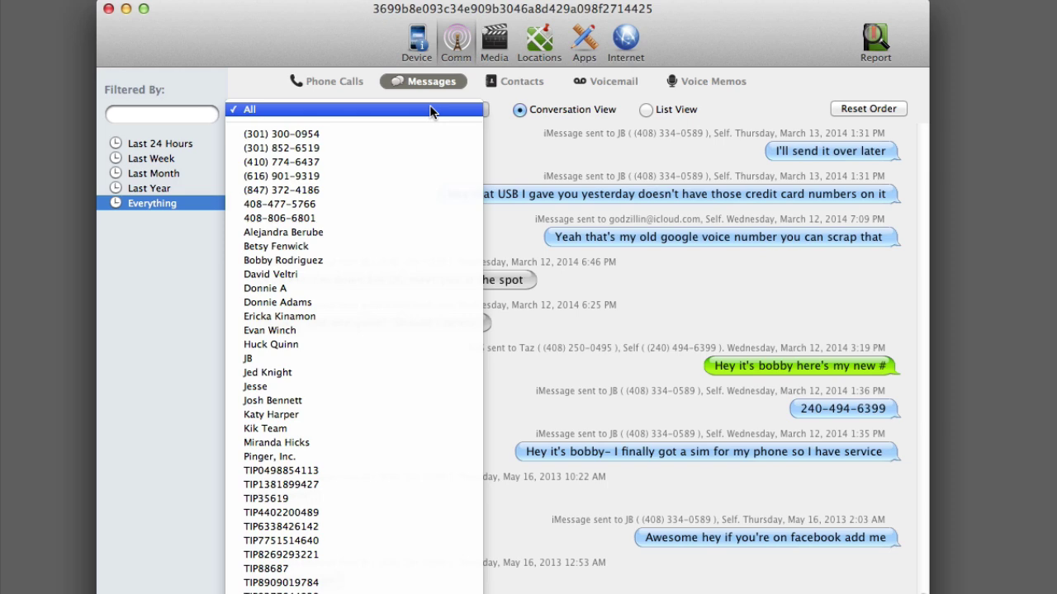
pyautogui.click(644, 109)
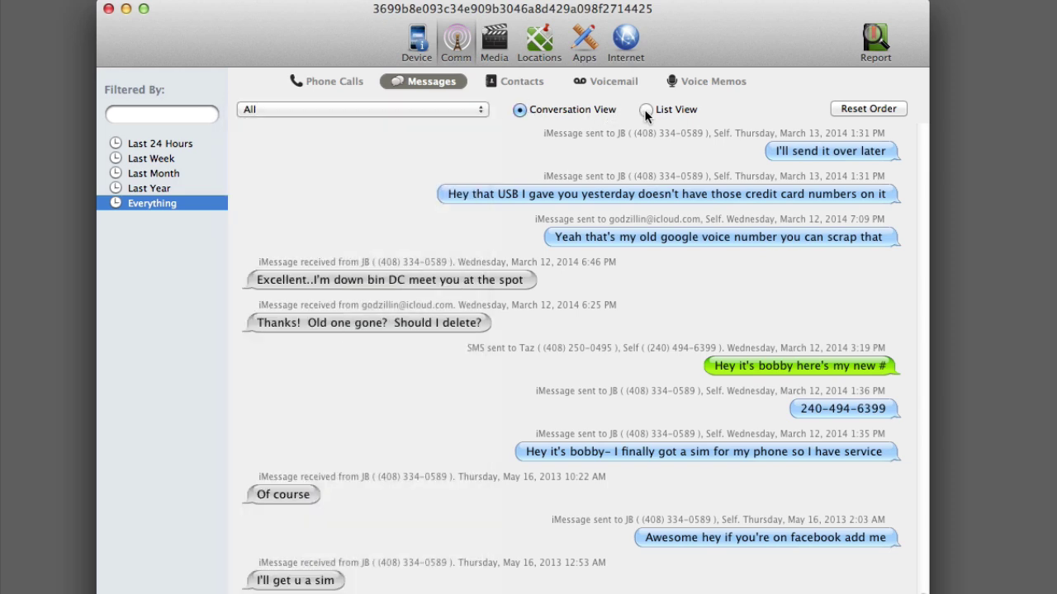
pyautogui.click(644, 109)
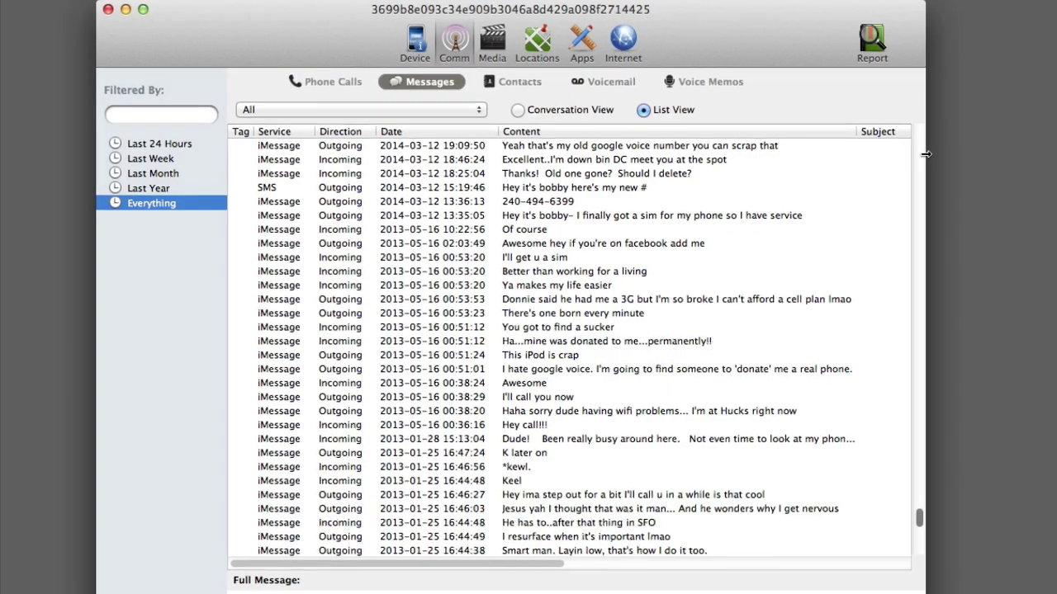
# Widen the window to reveal the sender, participants and date-read columns
pyautogui.moveTo(927, 154); pyautogui.dragTo(1056, 180)
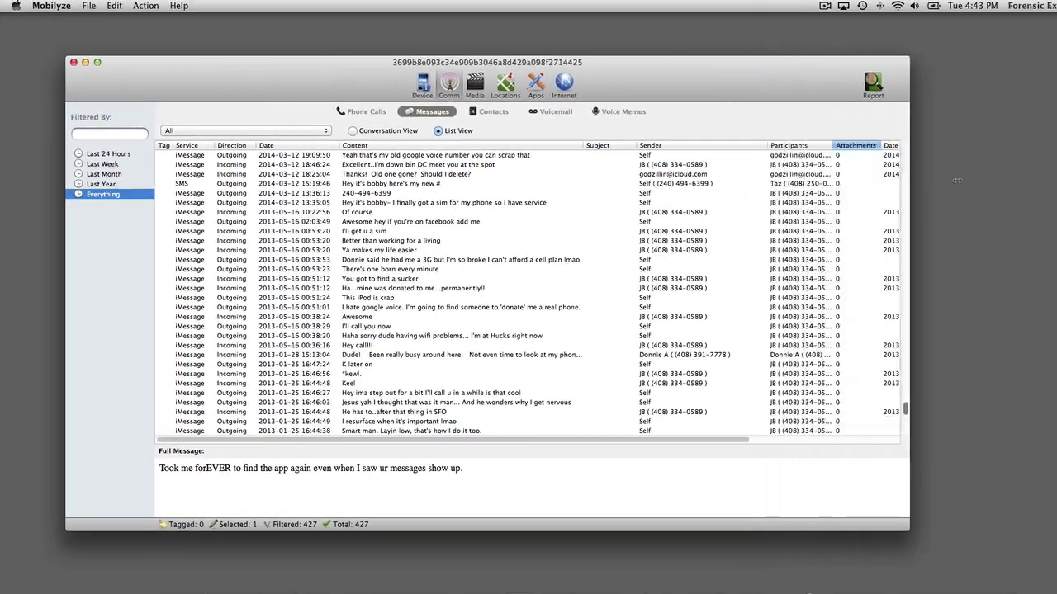
pyautogui.moveTo(956, 180); pyautogui.dragTo(1022, 180)
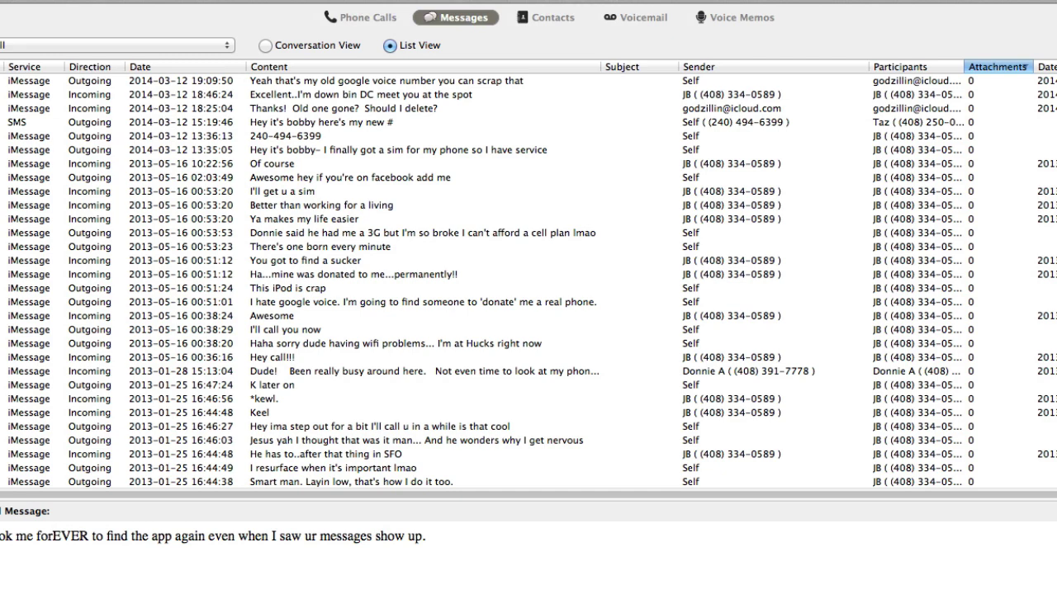
pyautogui.click(650, 83)
# Search the messages for the contact's name to find the old-phone giveaway message
pyautogui.press('super+f')
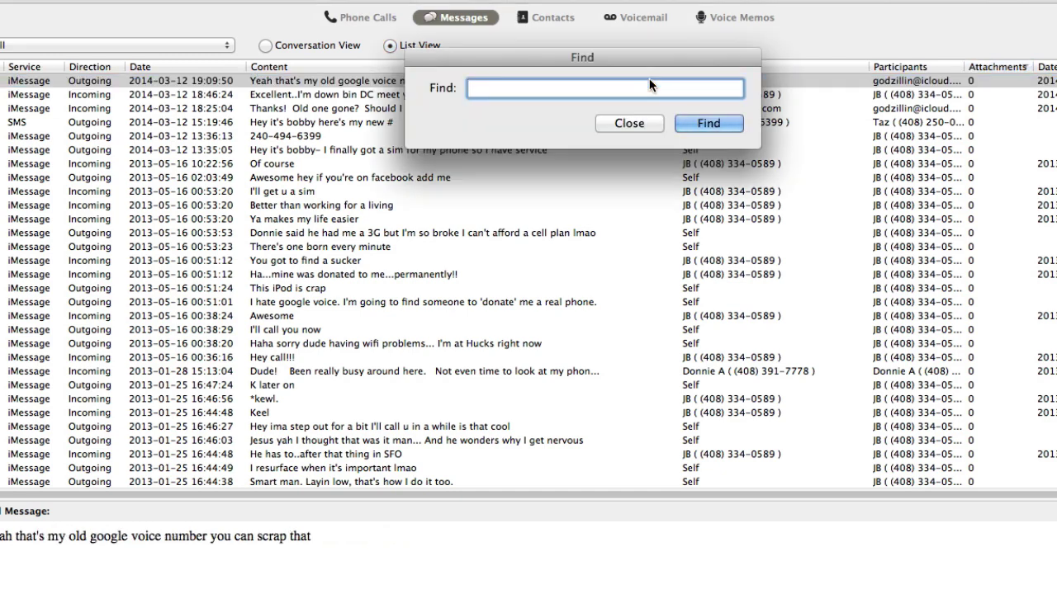
pyautogui.write('josh')
pyautogui.press('Return')
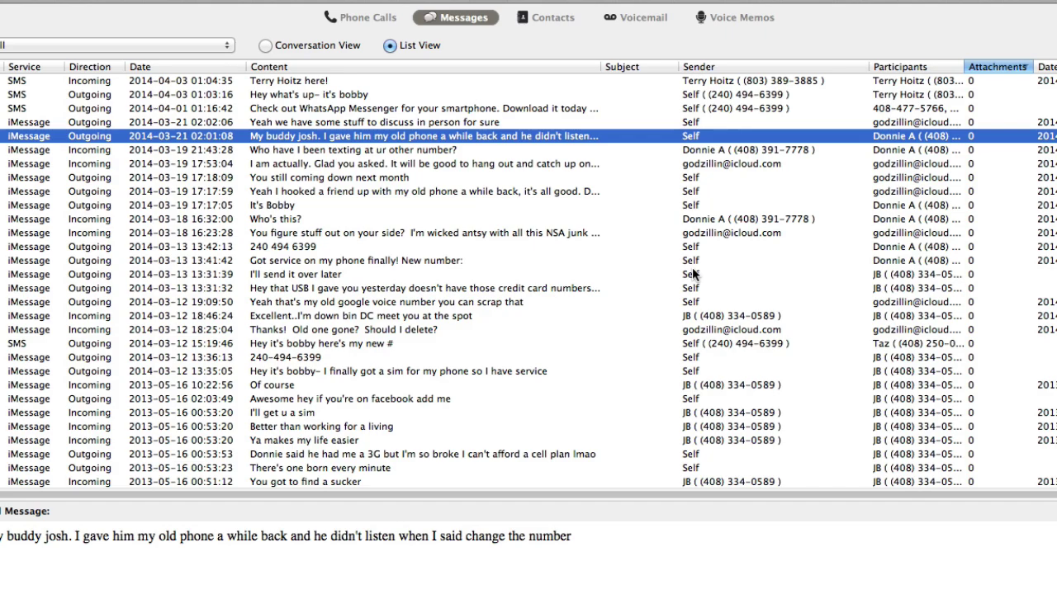
pyautogui.scroll(-15, 693, 274)
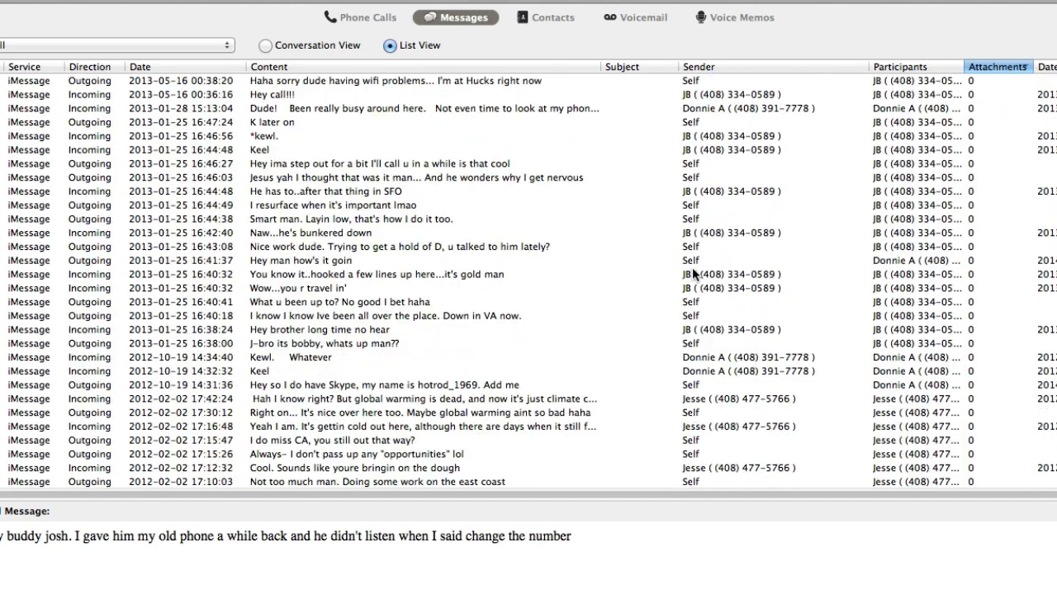
pyautogui.scroll(15, 694, 274)
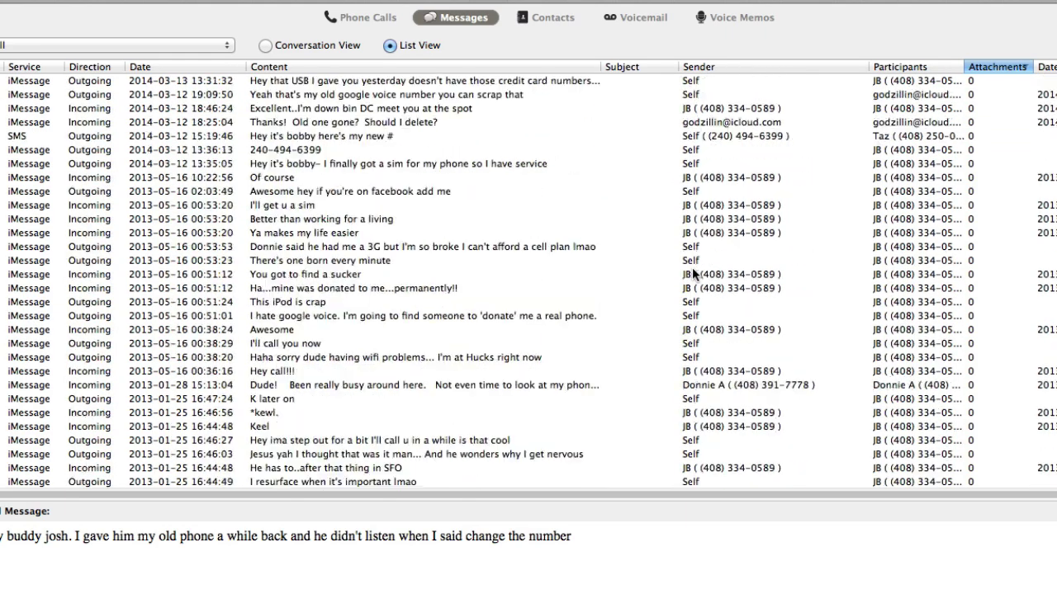
pyautogui.scroll(10, 693, 275)
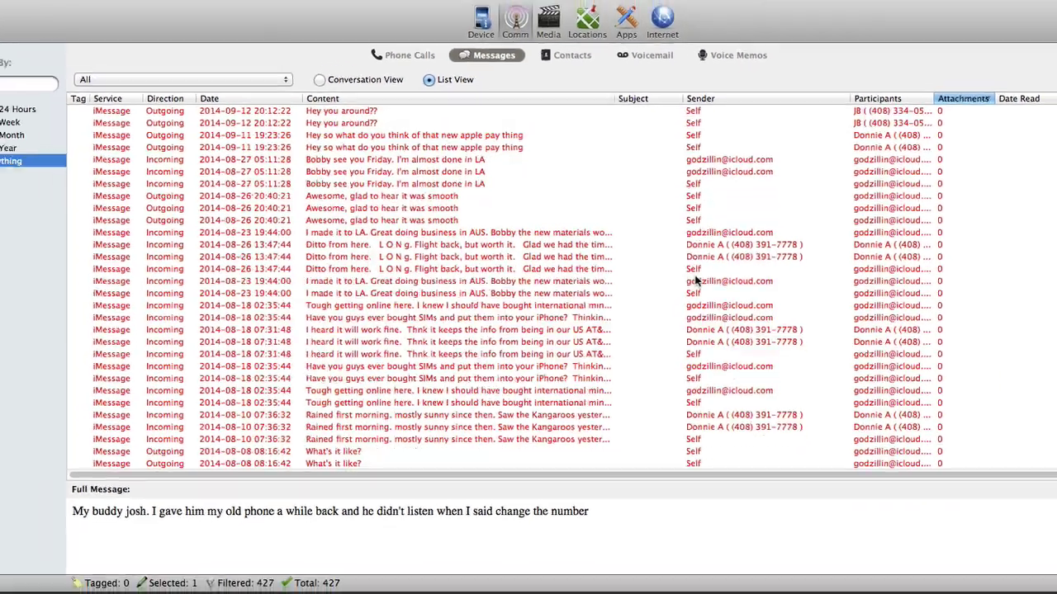
pyautogui.scroll(-10, 696, 282)
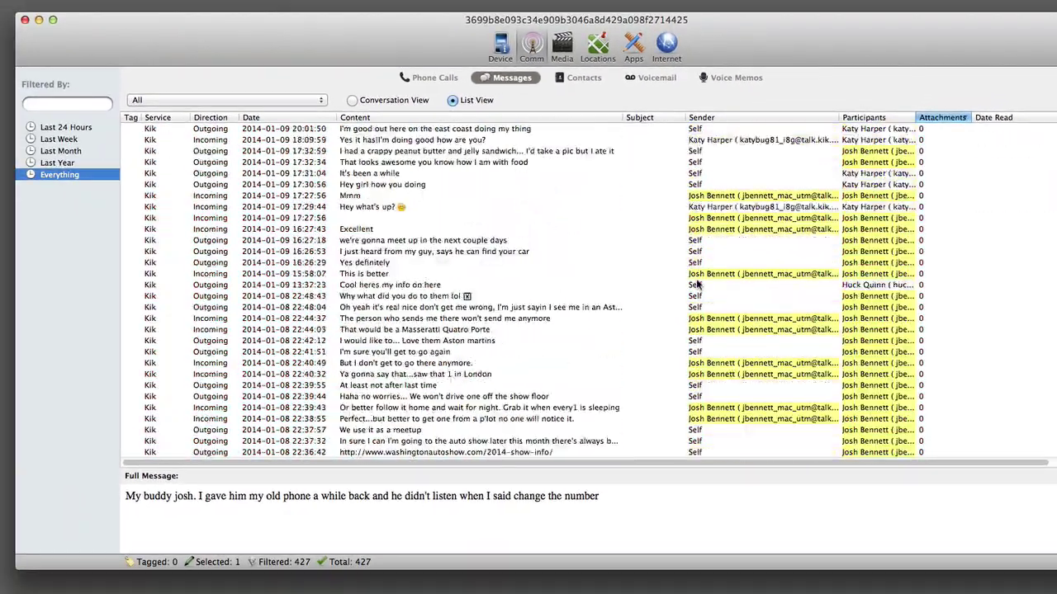
# Filter messages to 2014 and preview the ATM photo attached to the July 22 iMessage
pyautogui.write('2014')
pyautogui.tripleClick(82, 104)
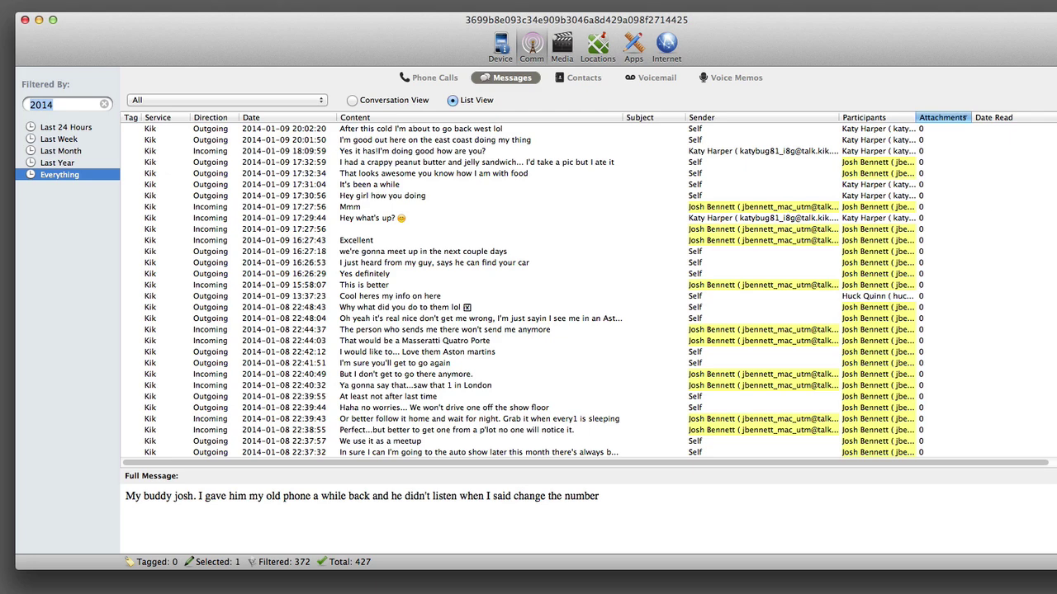
pyautogui.scroll(15, 964, 116)
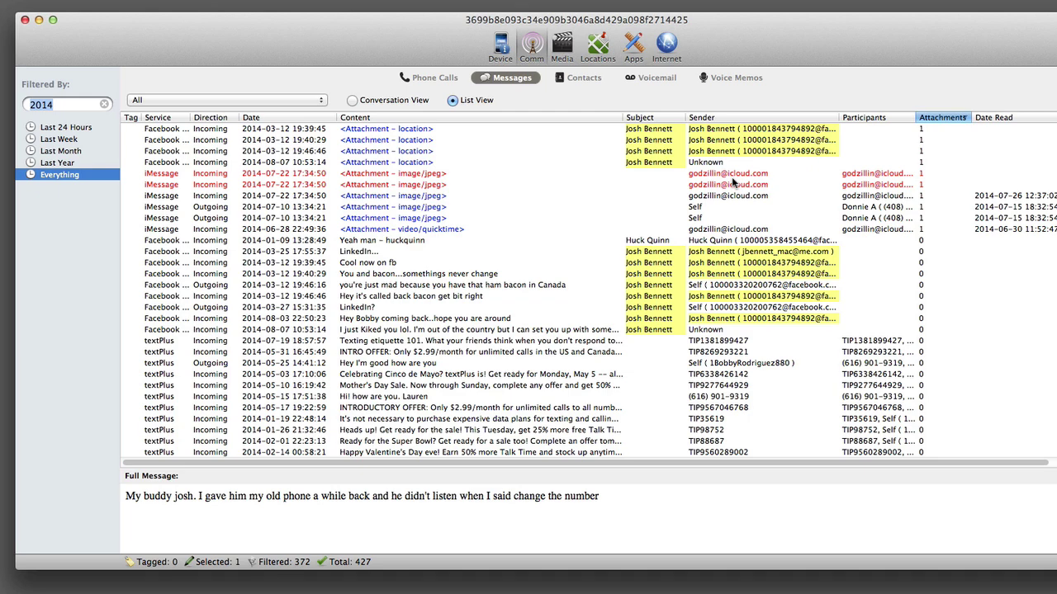
pyautogui.click(727, 196)
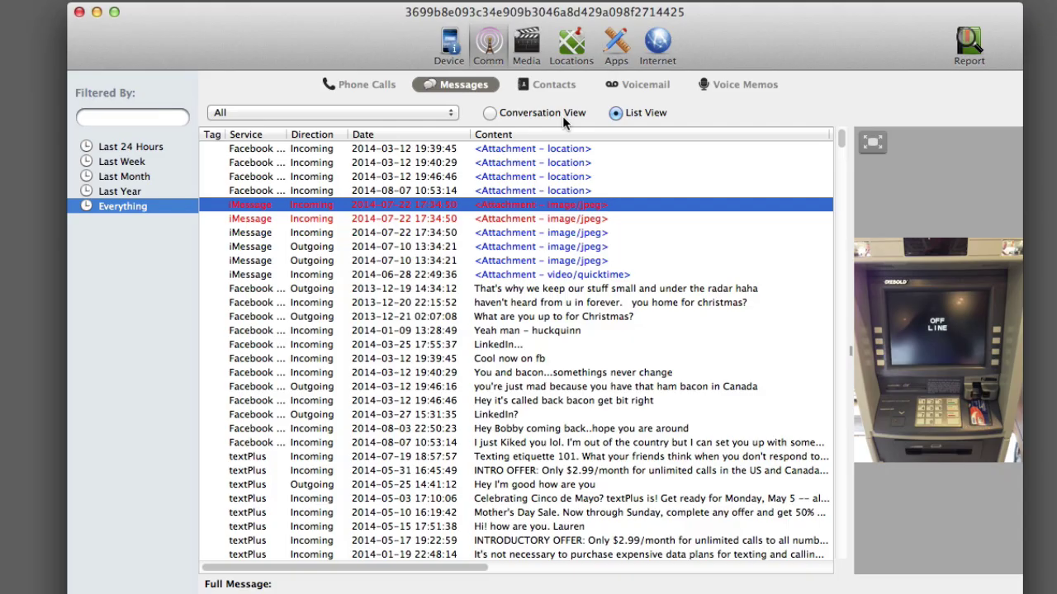
# Filter the Contacts list to one person's name
pyautogui.click(545, 85)
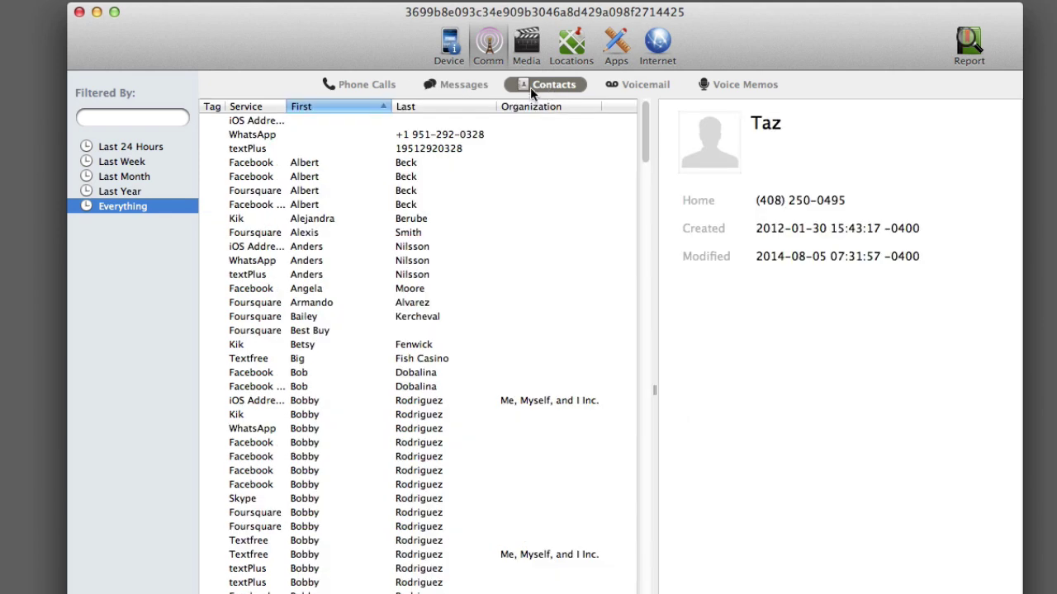
pyautogui.click(149, 114)
pyautogui.write('Josh')
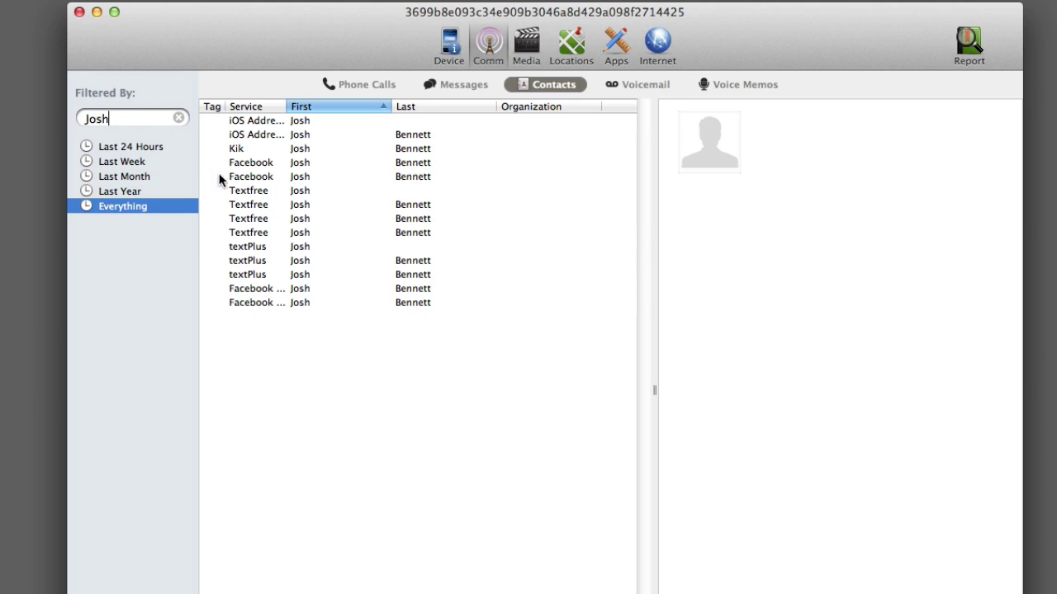
# Compare the person's Facebook, textPlus and address-book entries, then select all listed entries
pyautogui.click(250, 181)
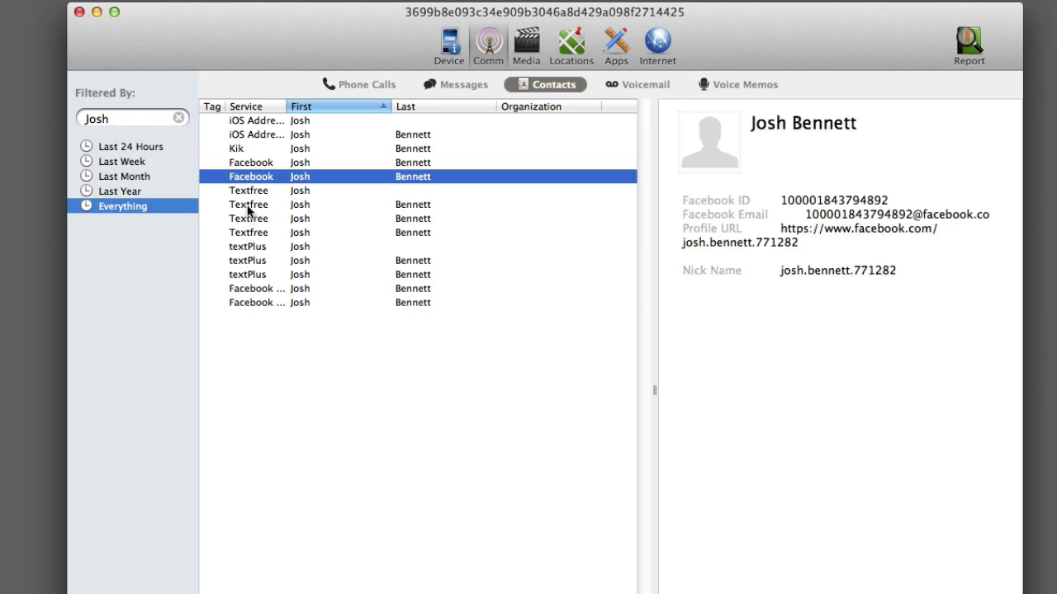
pyautogui.click(246, 248)
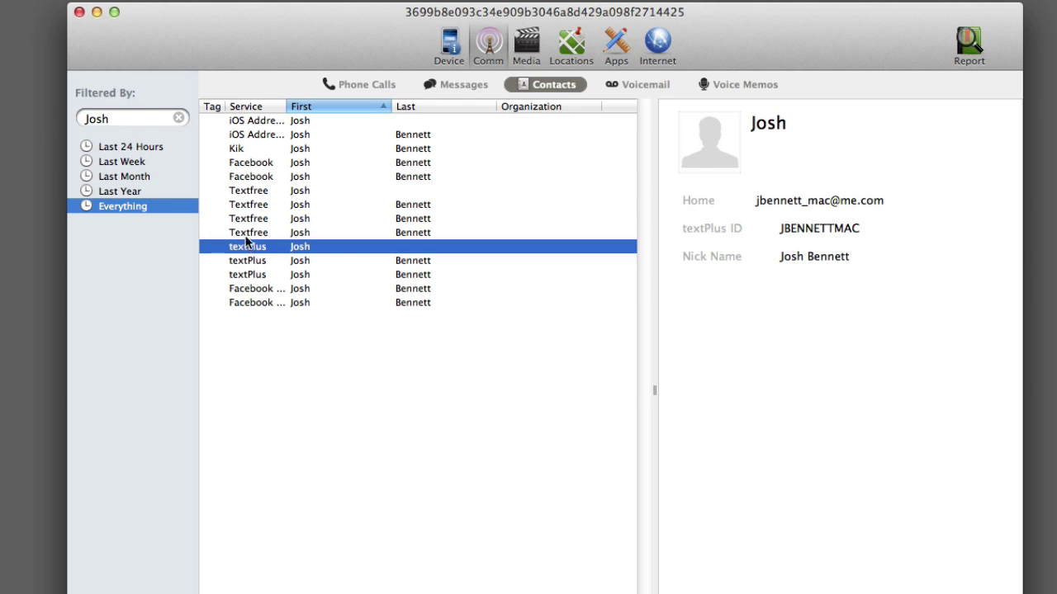
pyautogui.click(242, 136)
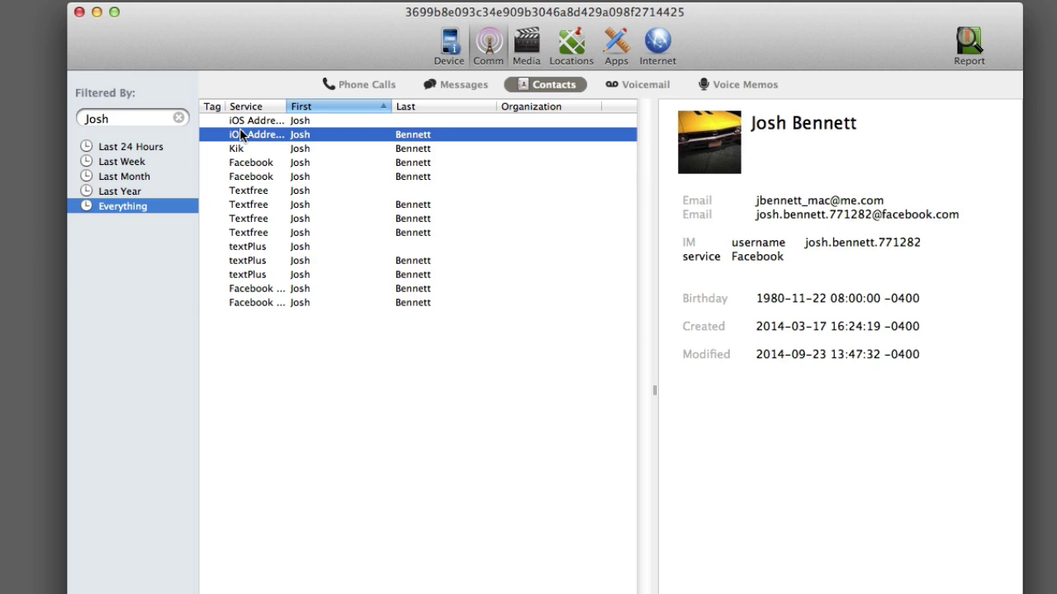
pyautogui.press('super+a')
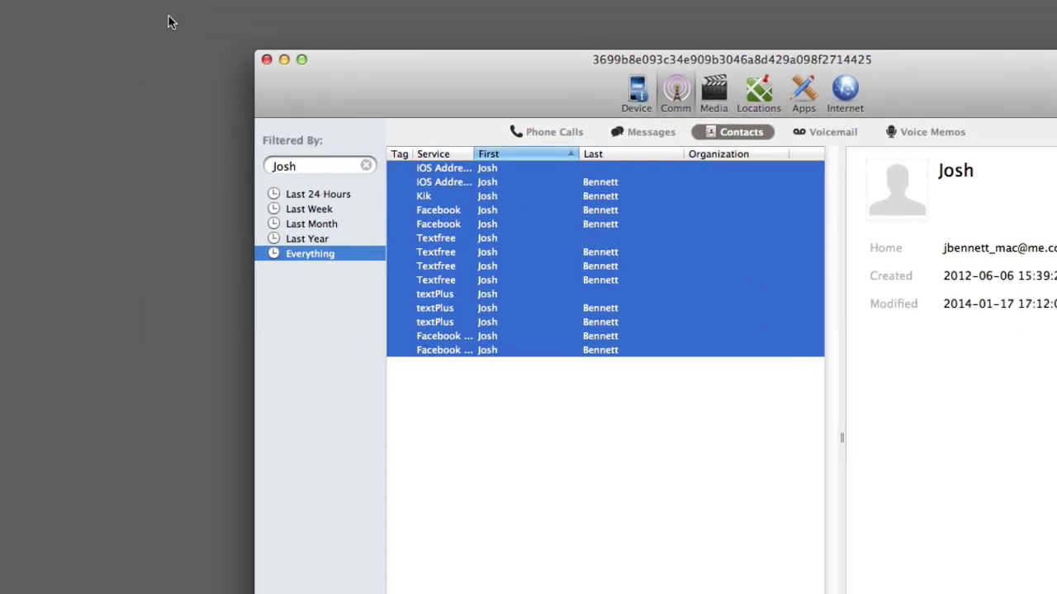
# Tag all 14 selected contact records of the first person
pyautogui.click(206, 10)
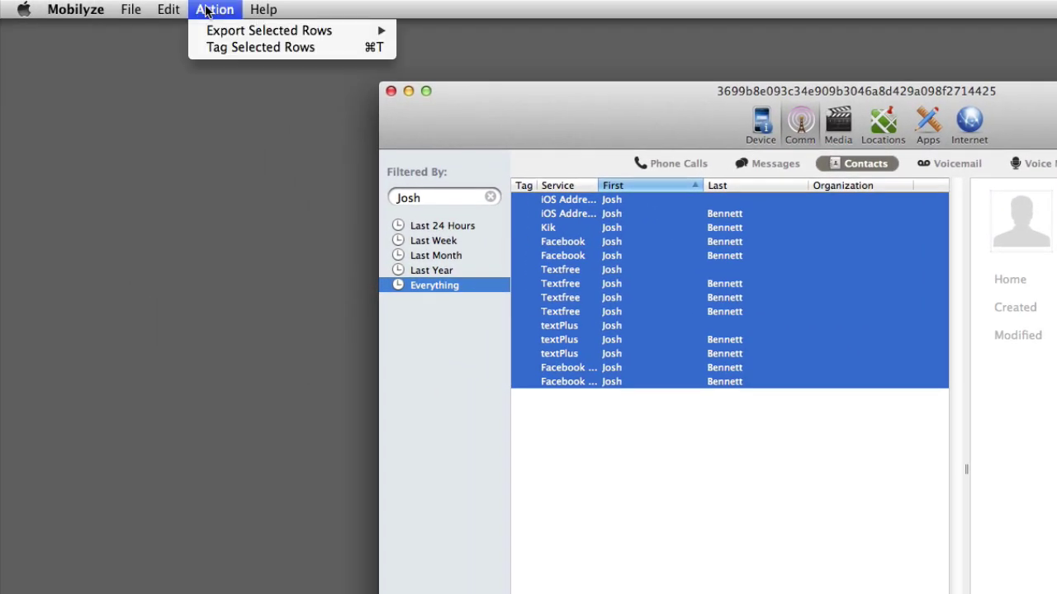
pyautogui.click(212, 47)
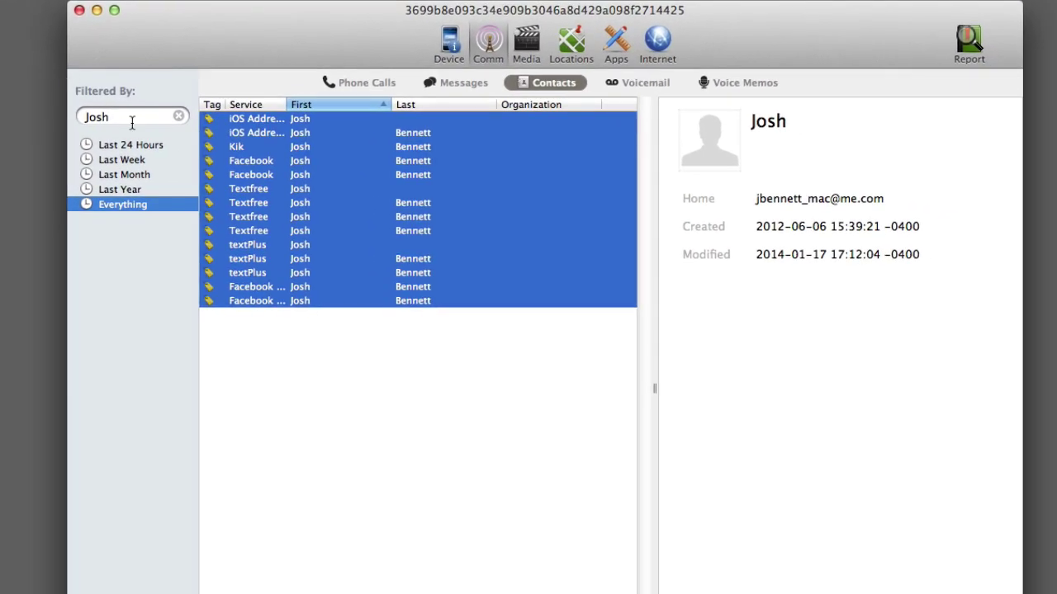
pyautogui.click(132, 116)
# Filter contacts to the second person's name and tag all 11 of their records
pyautogui.click(132, 116)
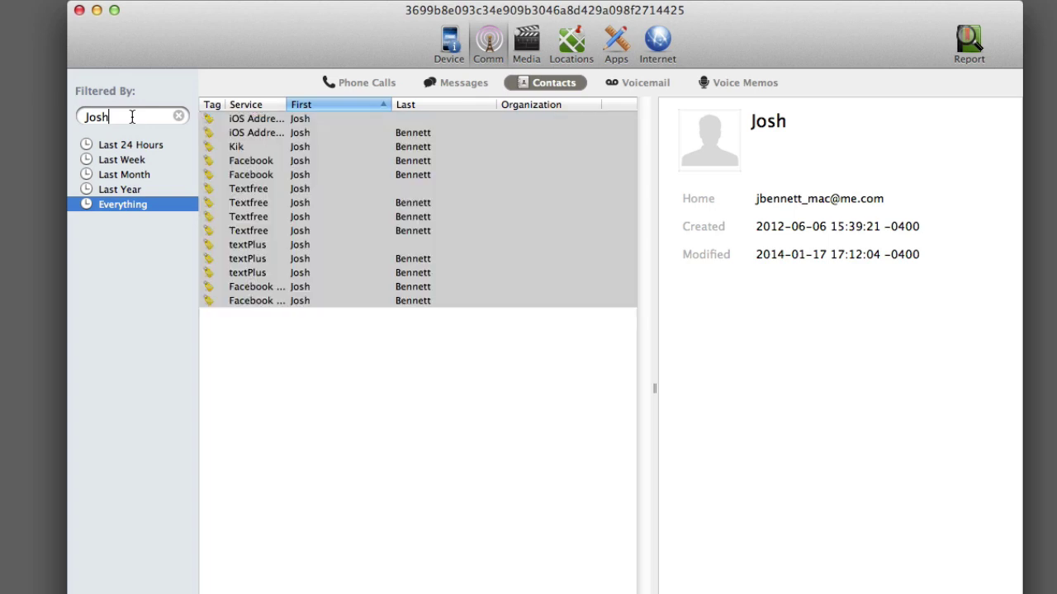
pyautogui.press('BackSpace')
pyautogui.press('BackSpace')
pyautogui.press('BackSpace')
pyautogui.press('BackSpace')
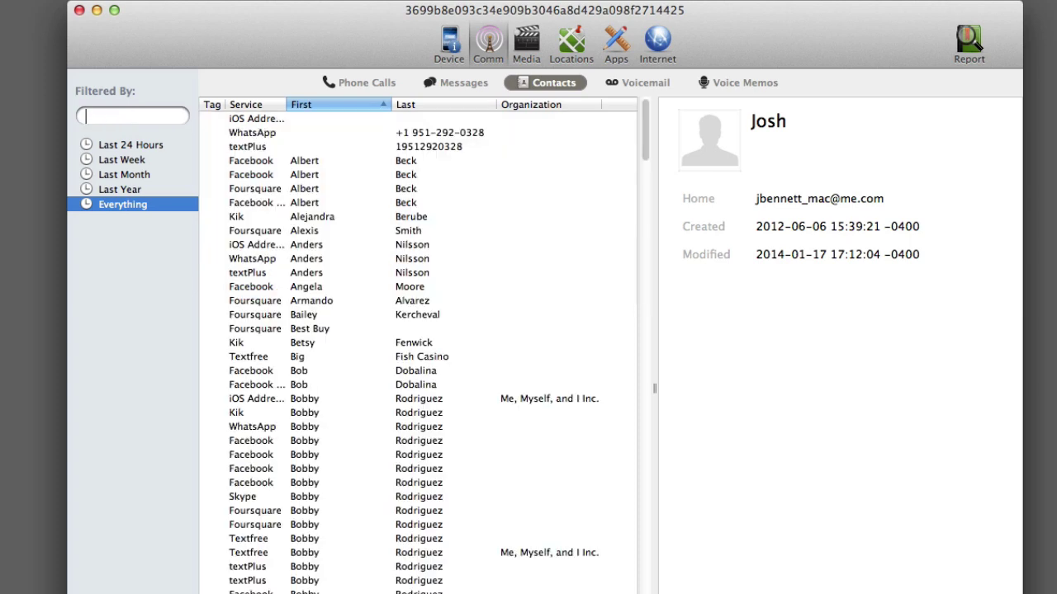
pyautogui.write('Huck')
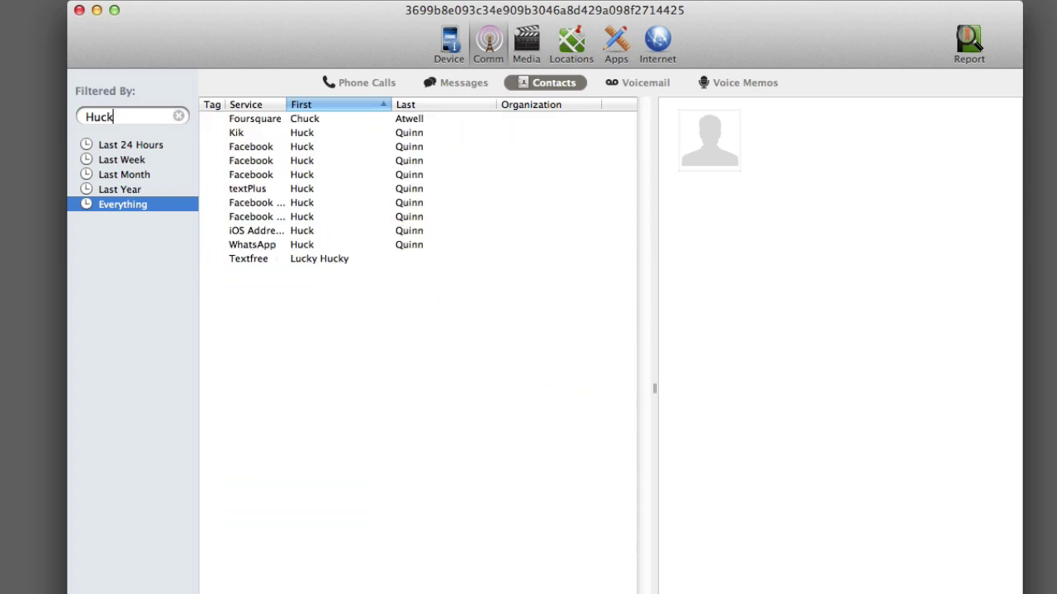
pyautogui.click(274, 216)
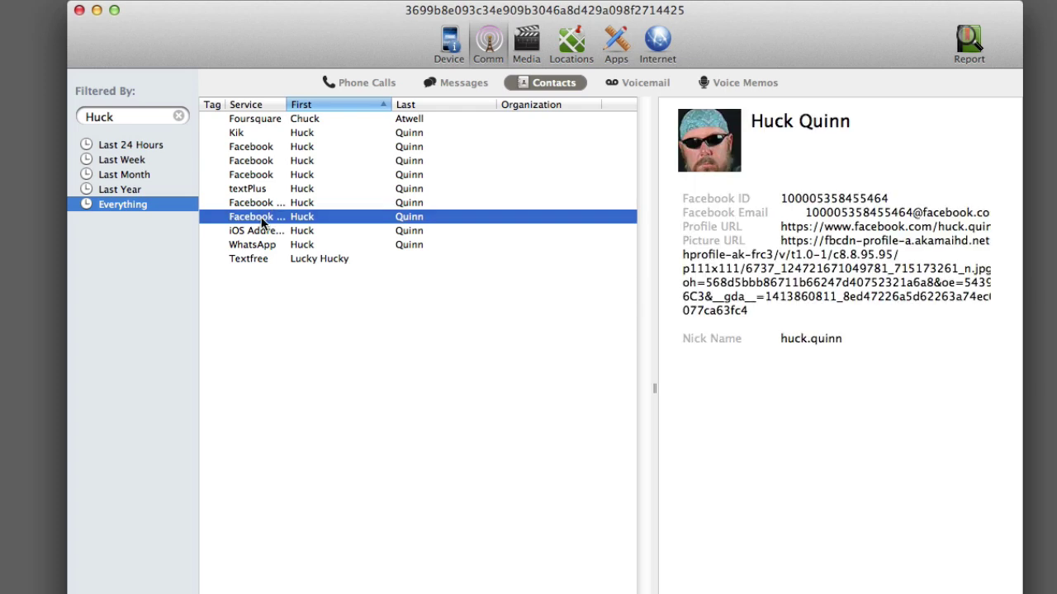
pyautogui.press('super+a')
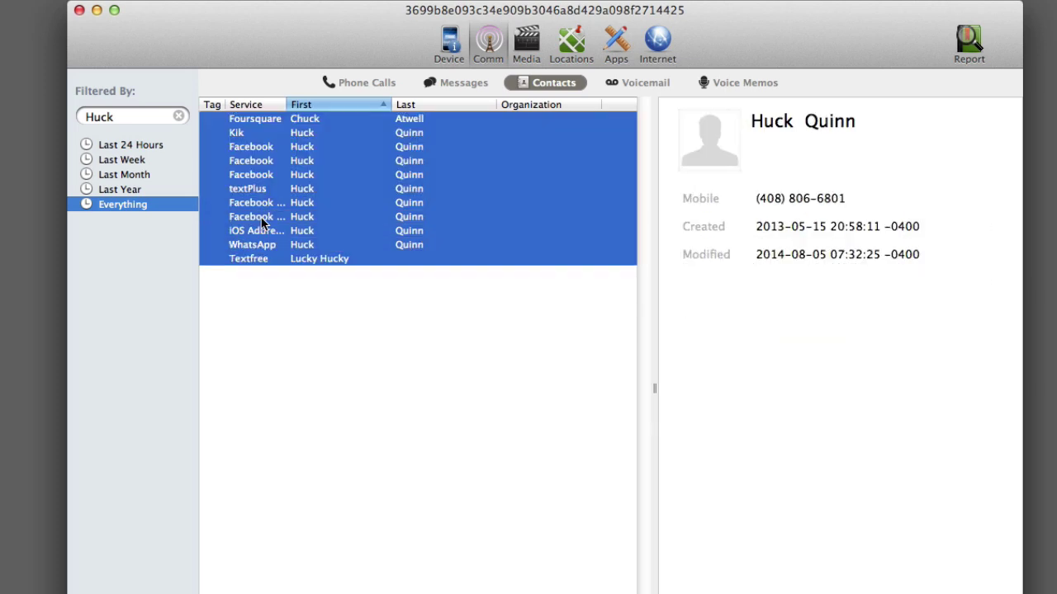
pyautogui.press('super+t')
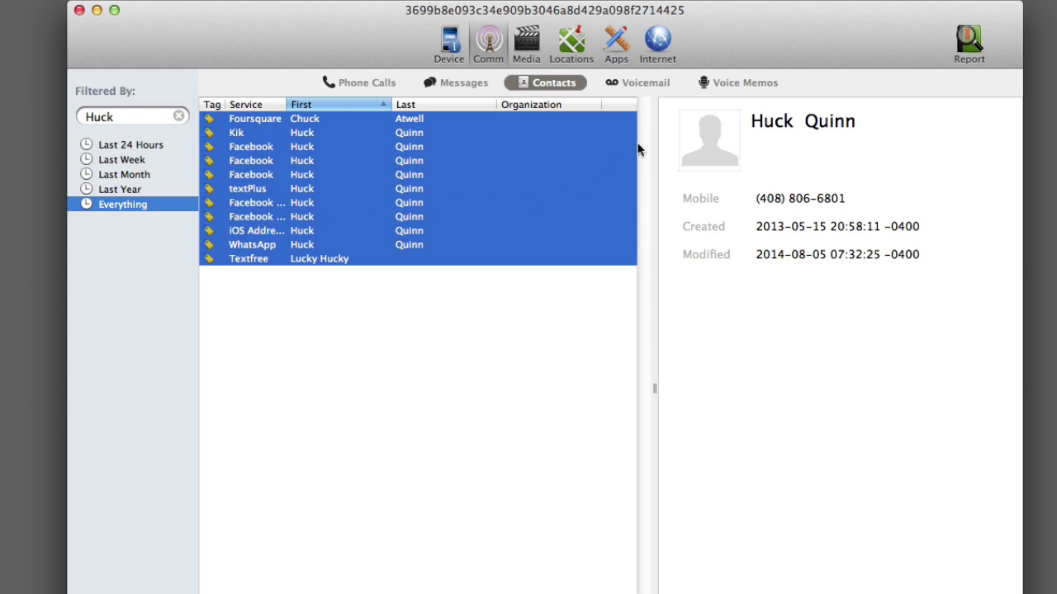
# Play the filtered contact's only voicemail in the Voicemail list
pyautogui.click(635, 85)
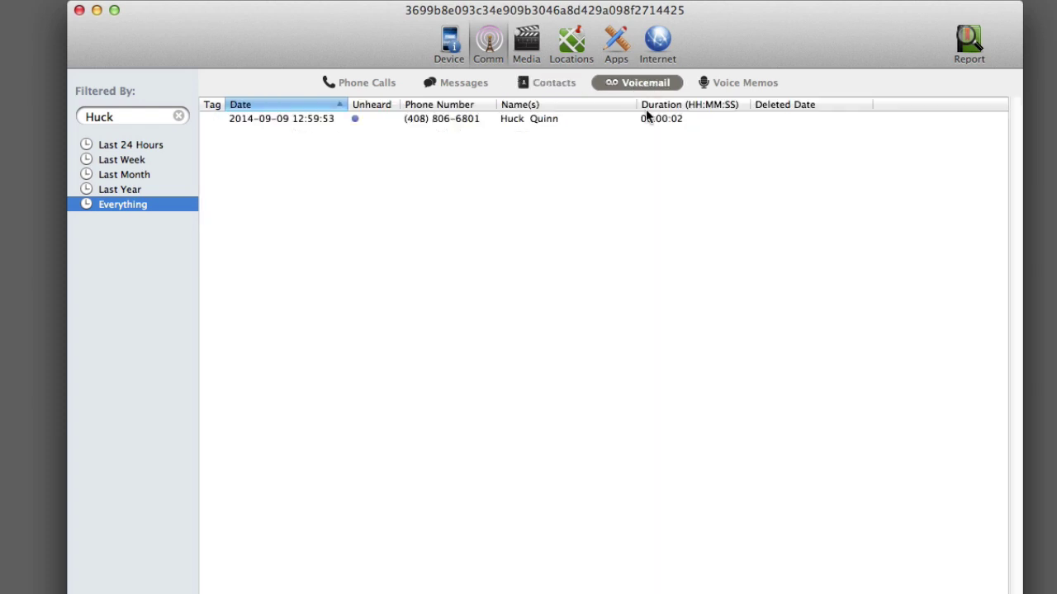
pyautogui.click(645, 118)
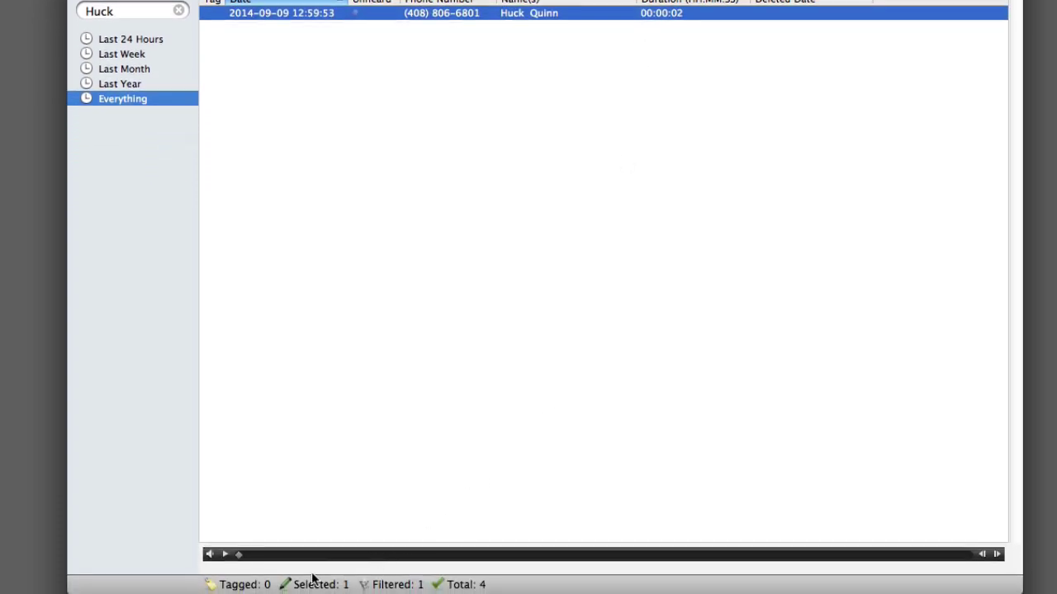
pyautogui.click(225, 557)
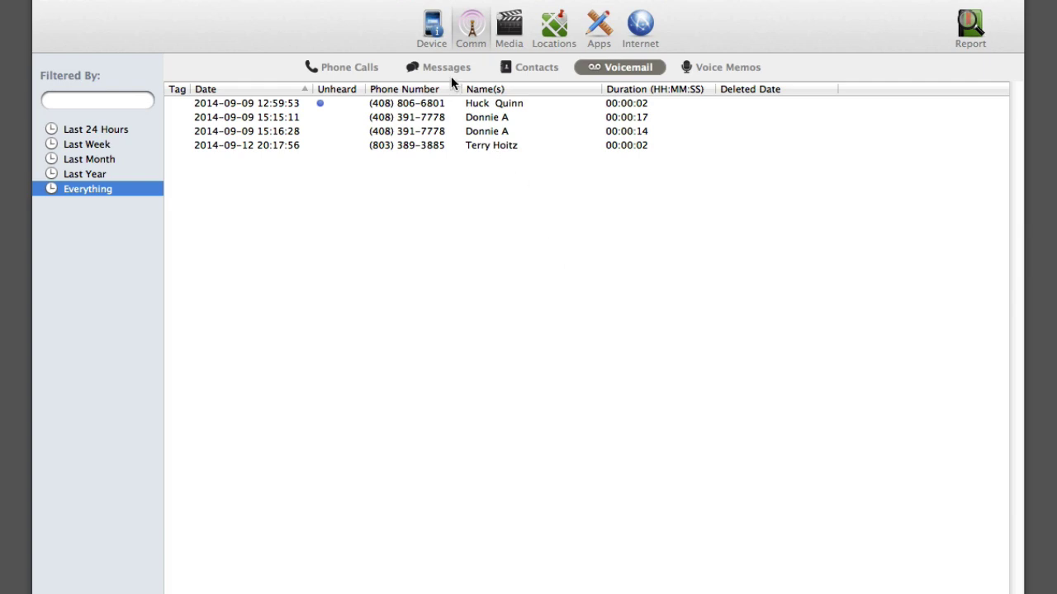
# Review the iPhone 4 device summary and jump to its 40 phone calls
pyautogui.click(434, 31)
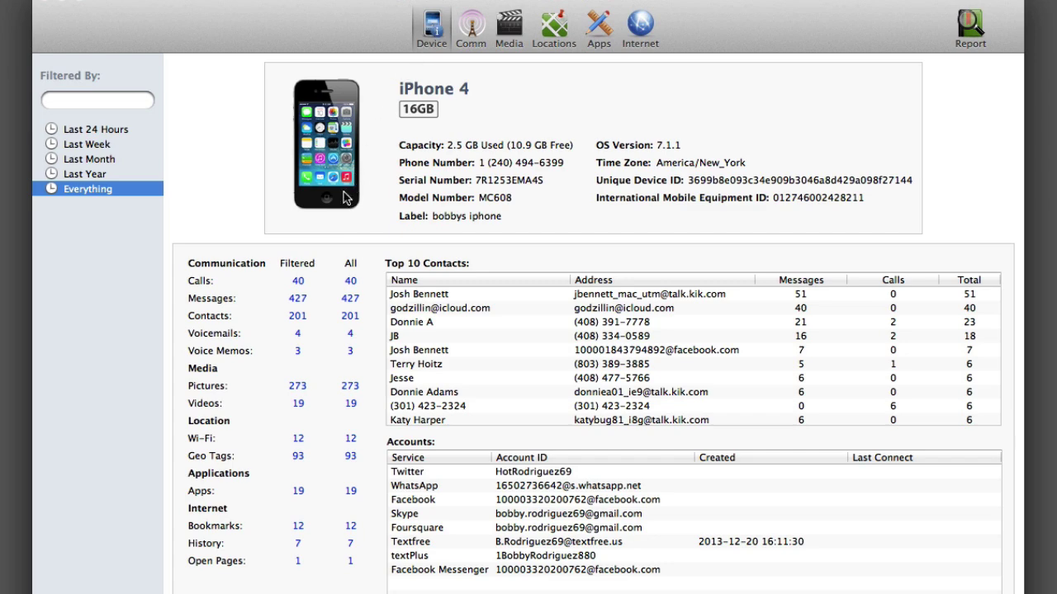
pyautogui.click(298, 281)
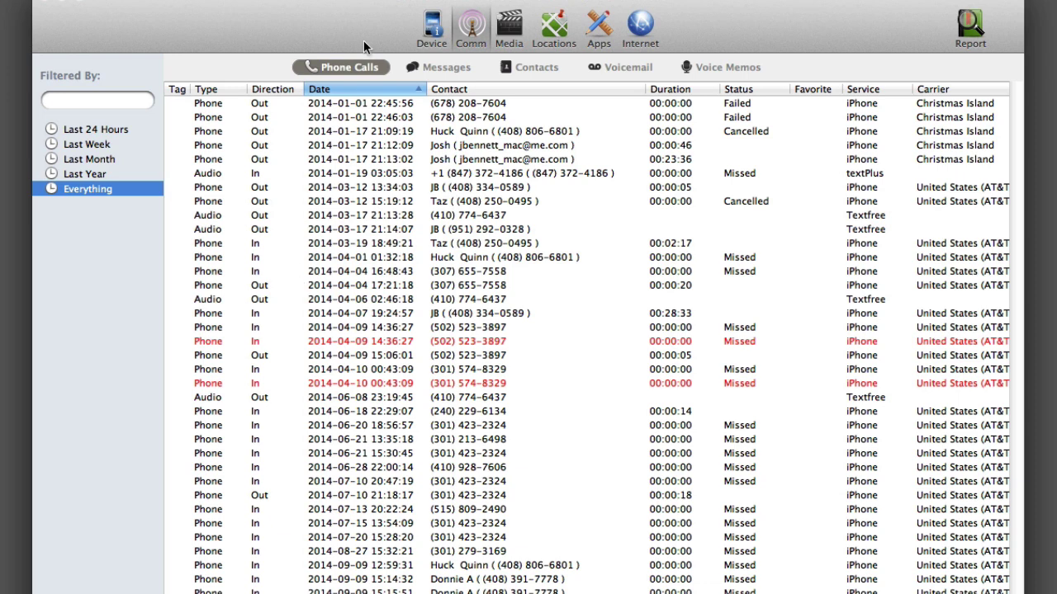
# Select all phone call records and tag them
pyautogui.click(340, 99)
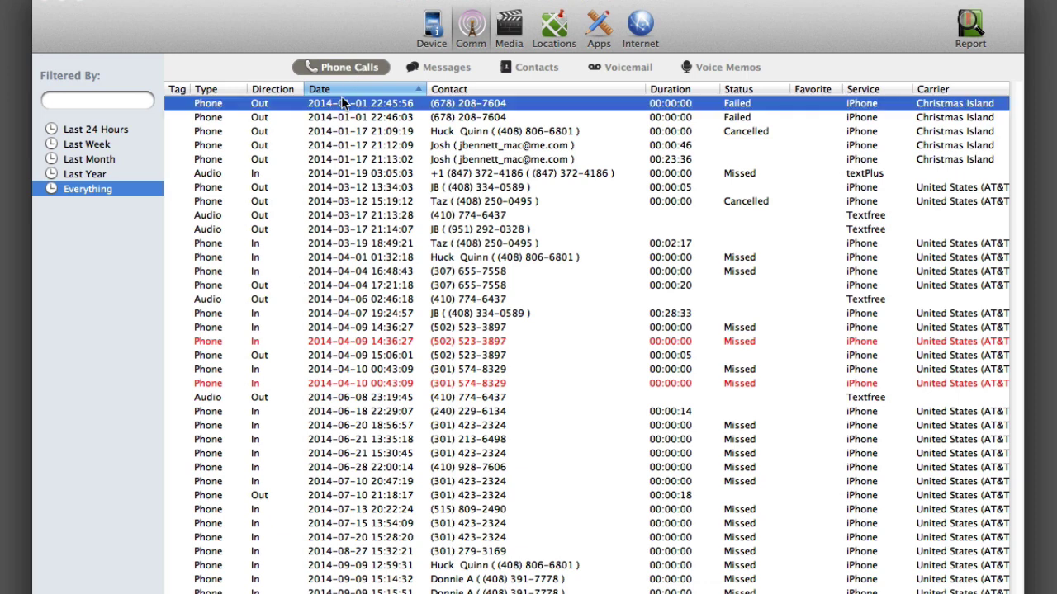
pyautogui.press('super+a')
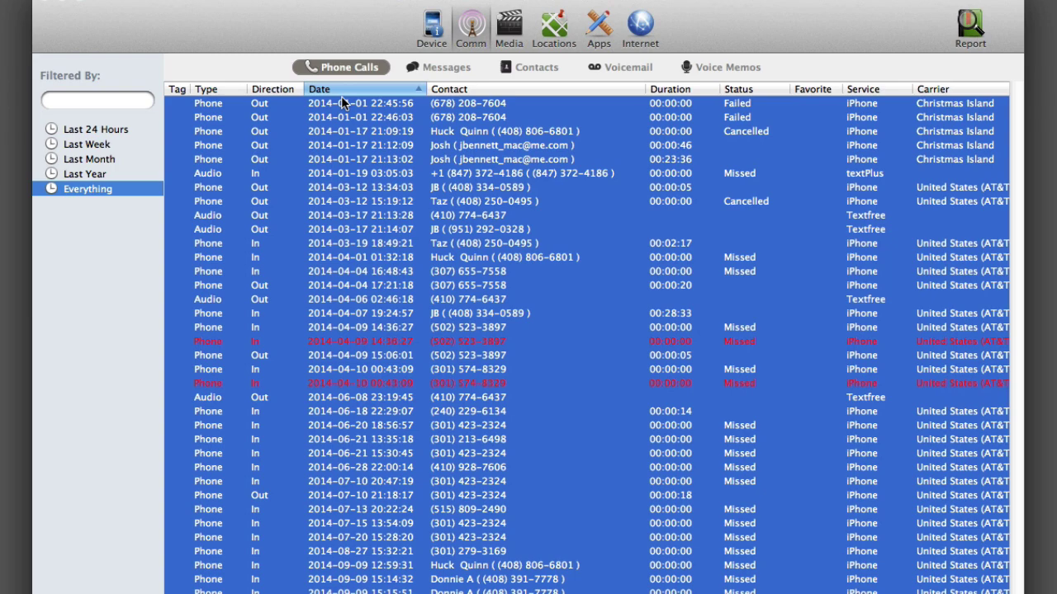
pyautogui.rightClick(345, 112)
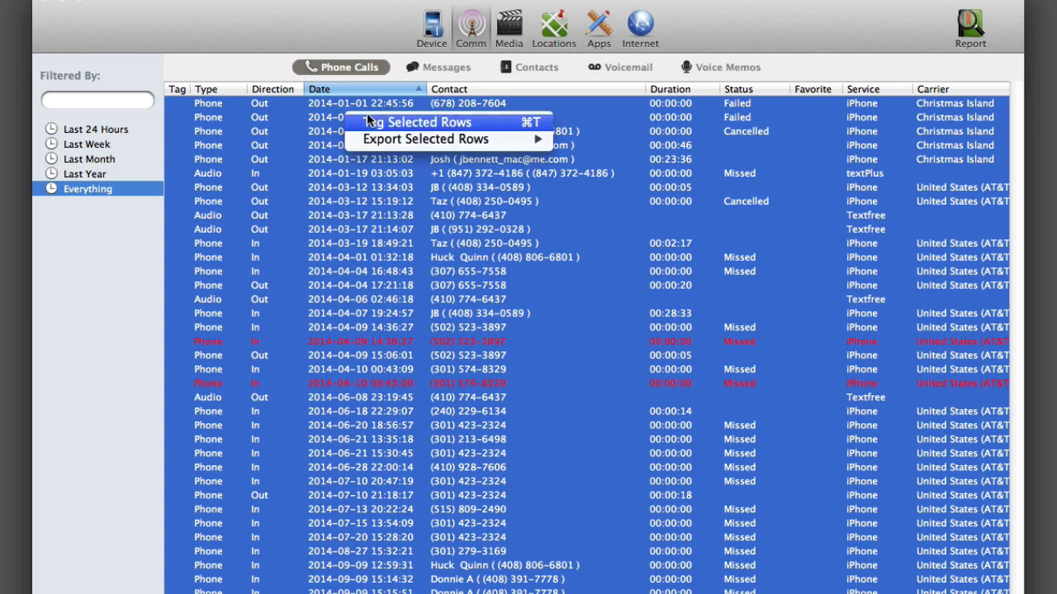
pyautogui.click(368, 122)
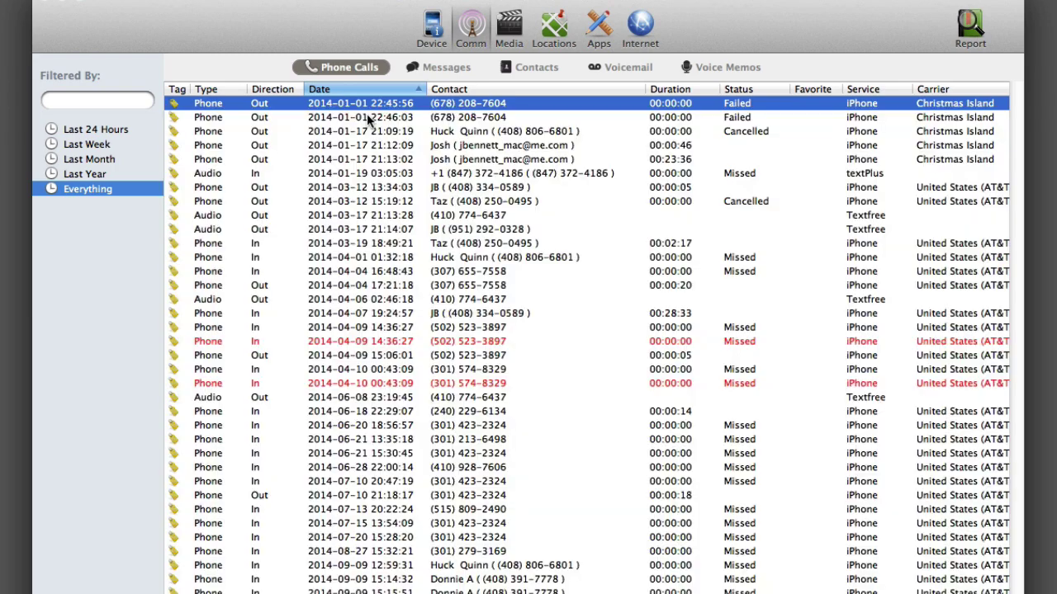
pyautogui.press('super+a')
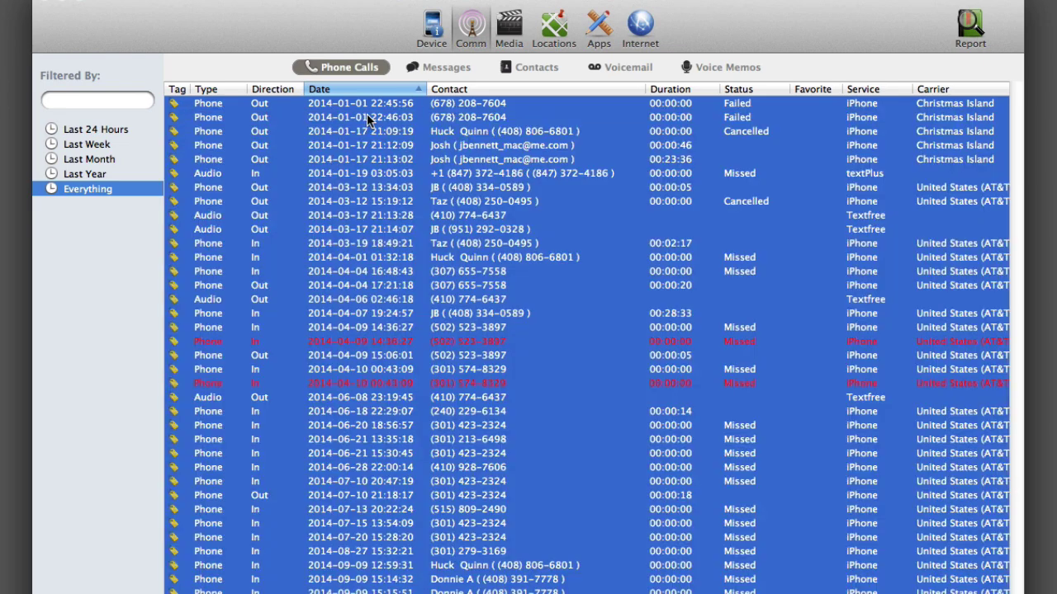
pyautogui.rightClick(366, 113)
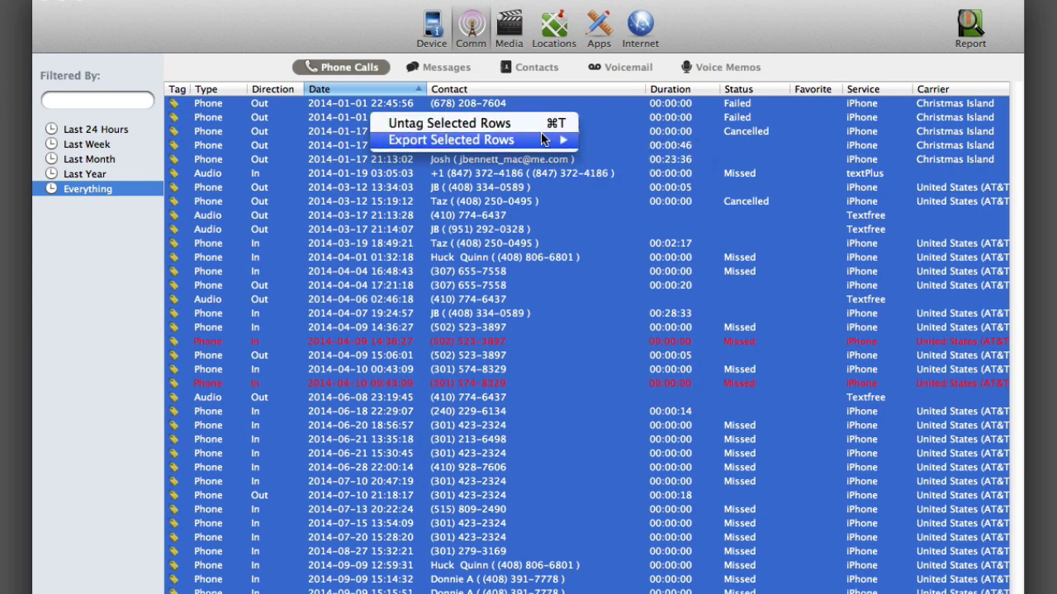
pyautogui.moveTo(553, 140)
pyautogui.click(601, 157)
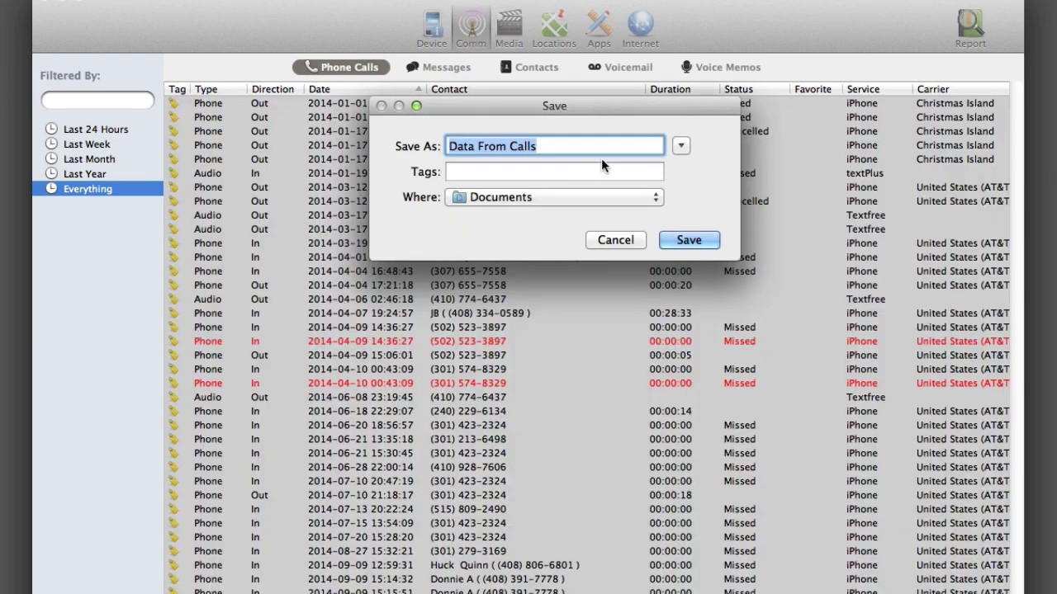
pyautogui.write('BobbyR')
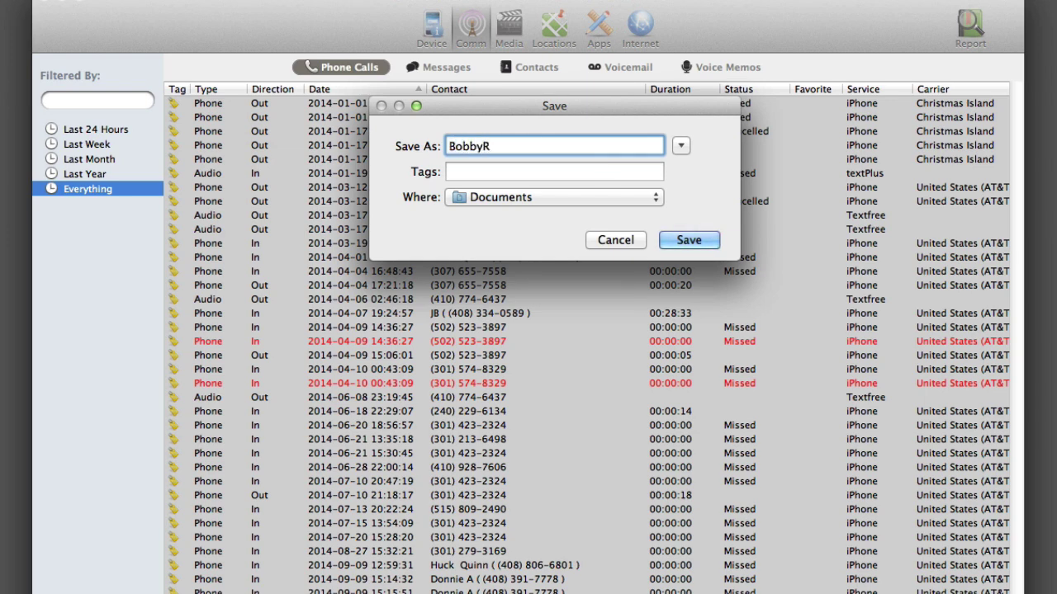
pyautogui.write('_CallHistory.csv')
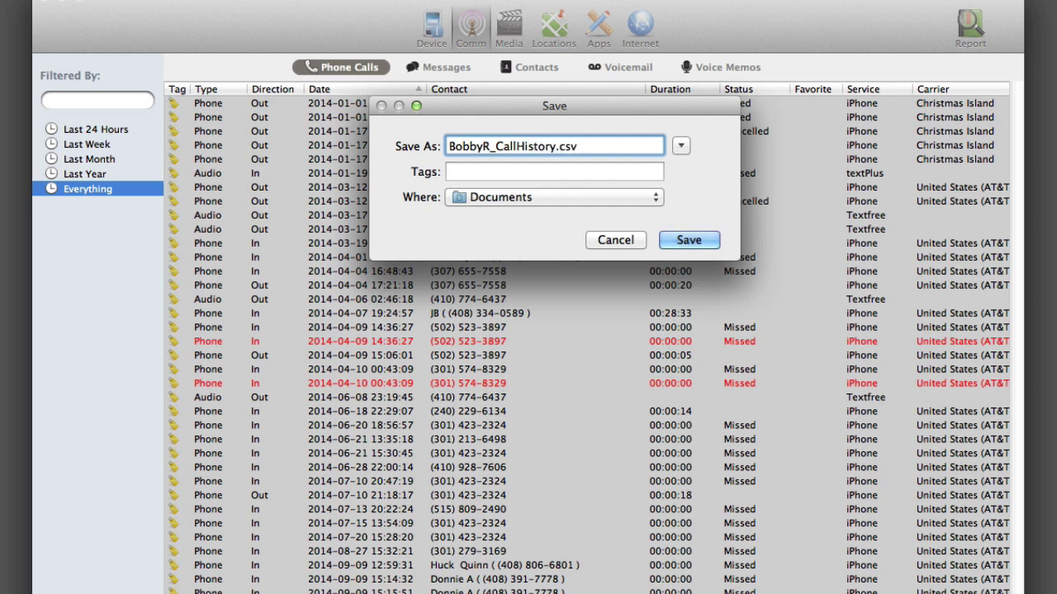
pyautogui.press('Return')
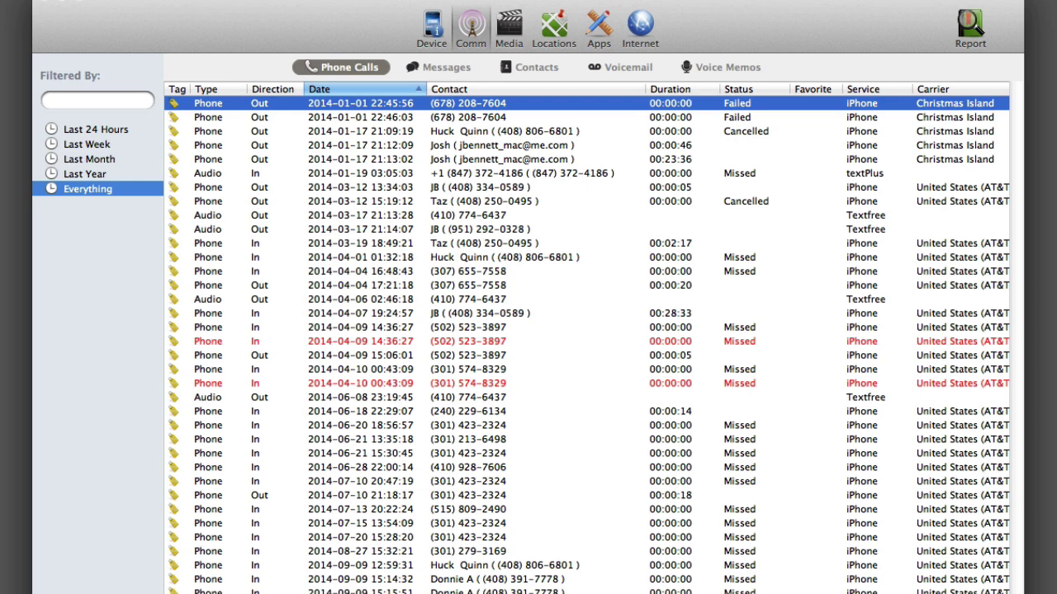
# Show the Media pictures, keeping newest-first sort and all sources, and resize the thumbnails
pyautogui.click(509, 32)
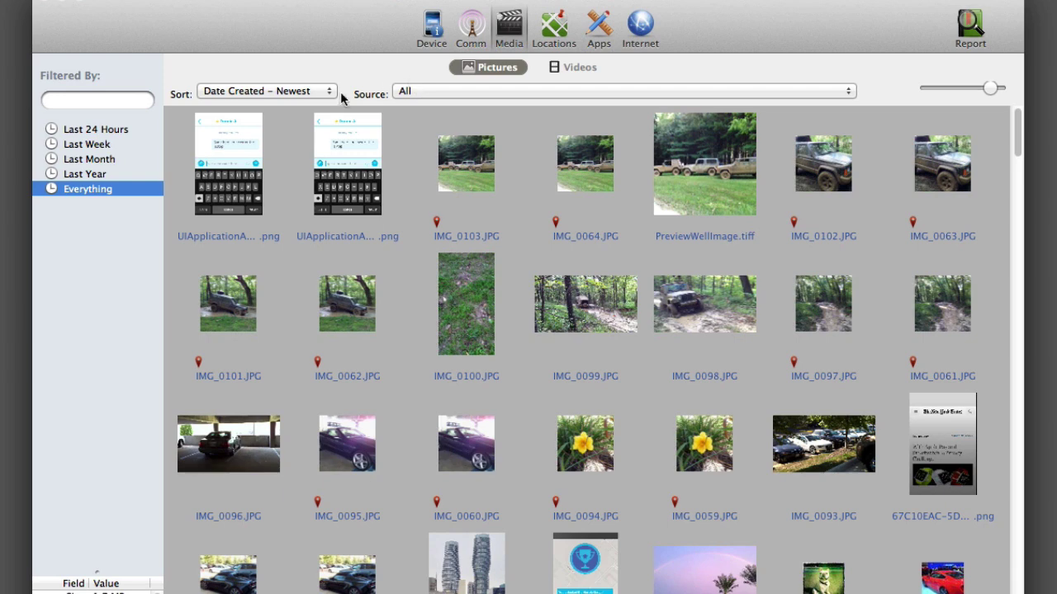
pyautogui.click(318, 92)
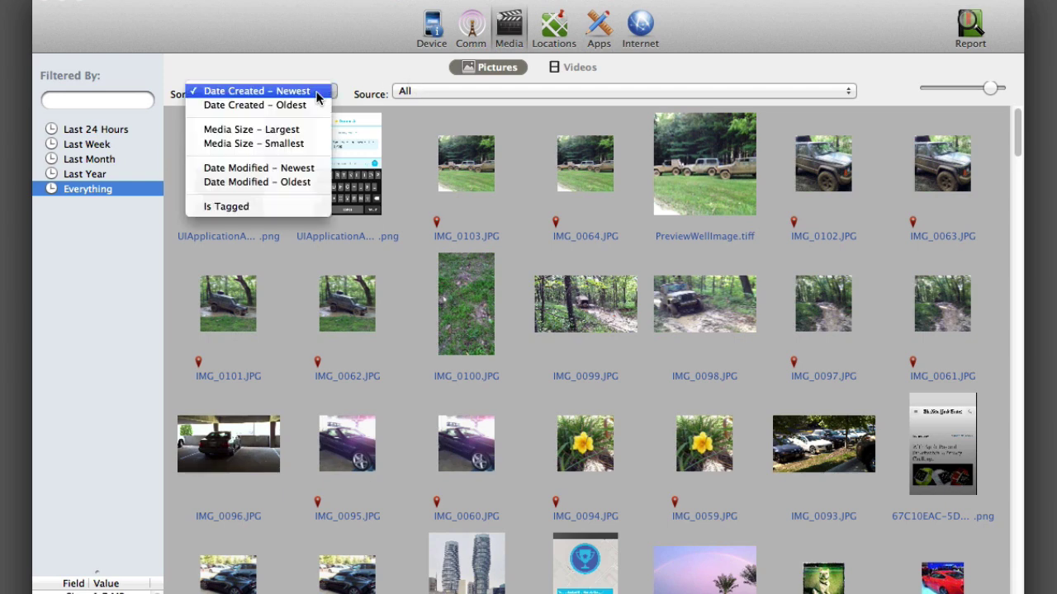
pyautogui.click(408, 92)
pyautogui.click(408, 91)
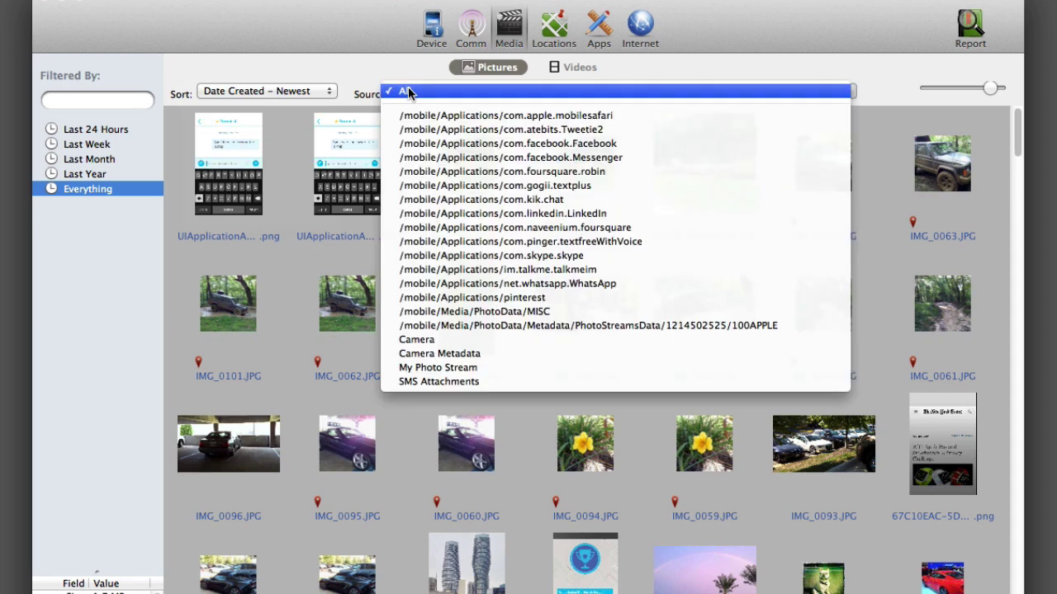
pyautogui.click(920, 72)
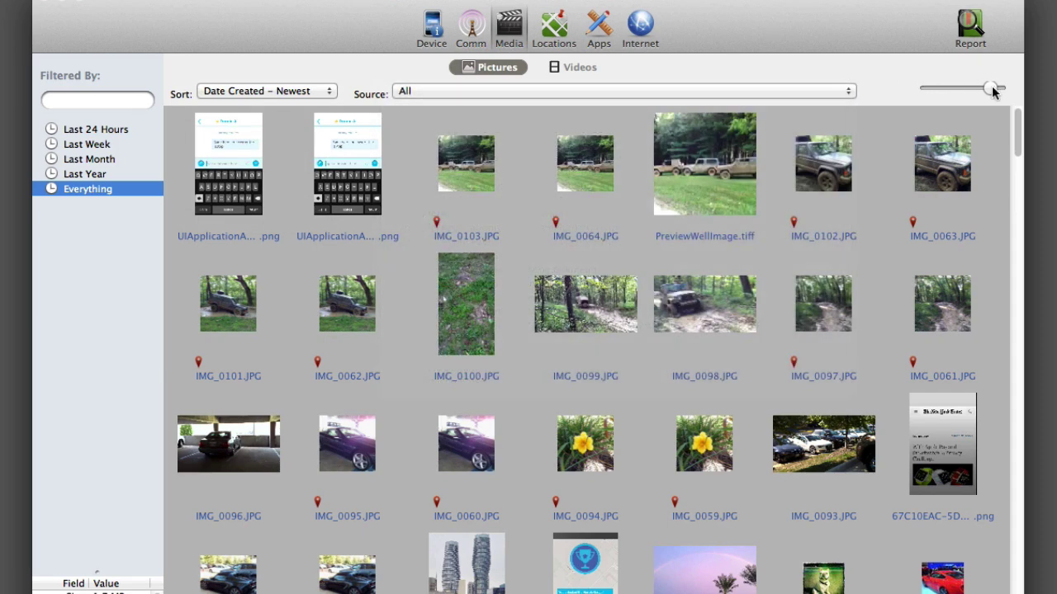
pyautogui.moveTo(991, 87)
pyautogui.mouseDown()
pyautogui.moveTo(931, 89)
pyautogui.moveTo(989, 89)
pyautogui.mouseUp()
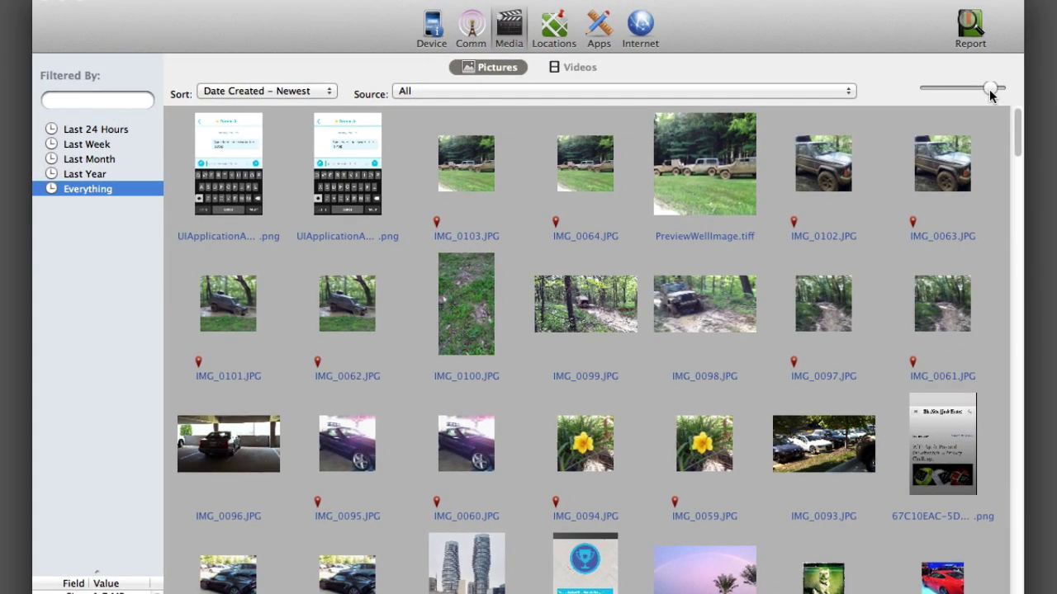
# Preview the car dashboard clip under Videos, then show the Locations Geo Tags list
pyautogui.click(578, 68)
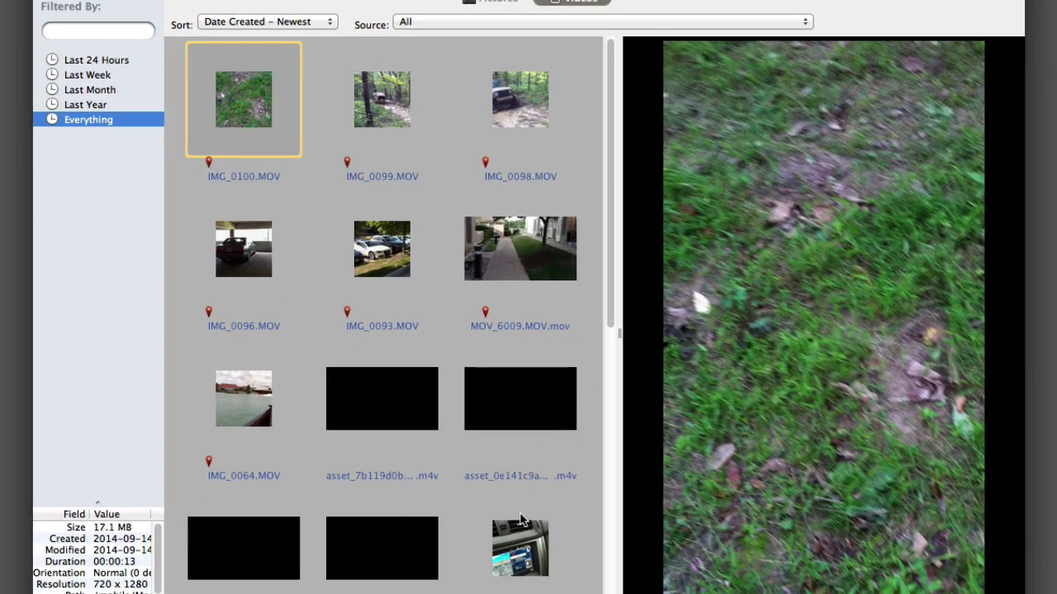
pyautogui.click(522, 537)
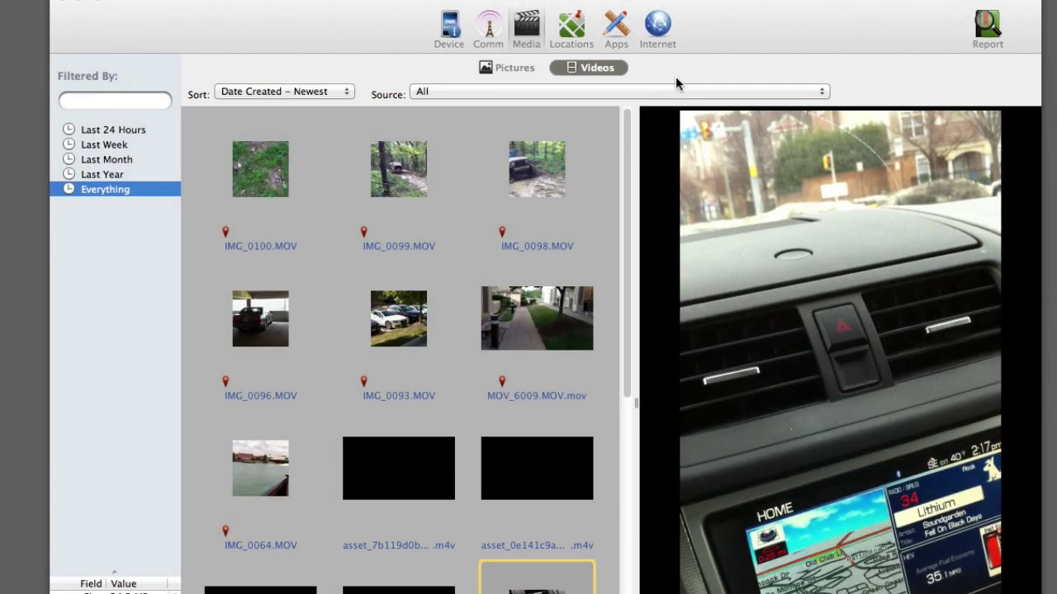
pyautogui.click(573, 31)
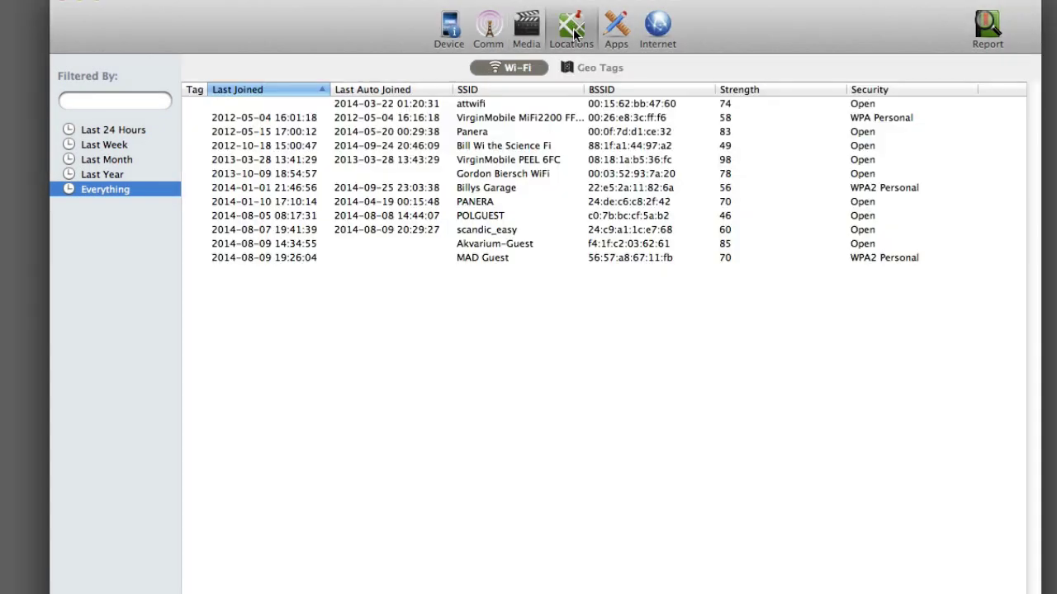
pyautogui.click(585, 68)
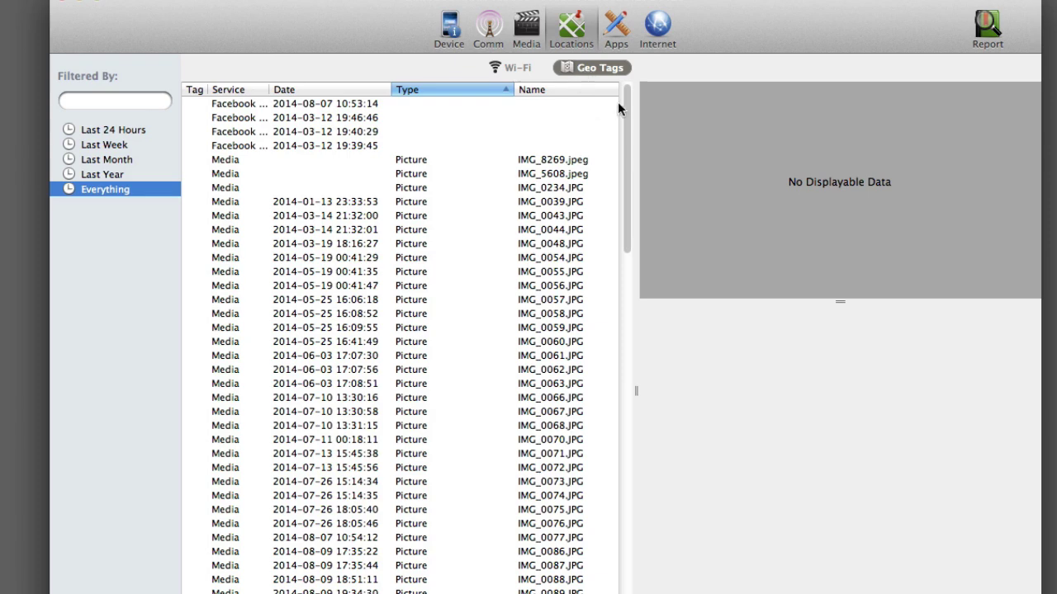
# Sort geo tags by date ascending, oldest and undated first, and select IMG_0048.JPG
pyautogui.moveTo(625, 134); pyautogui.dragTo(609, 85)
pyautogui.click(347, 89)
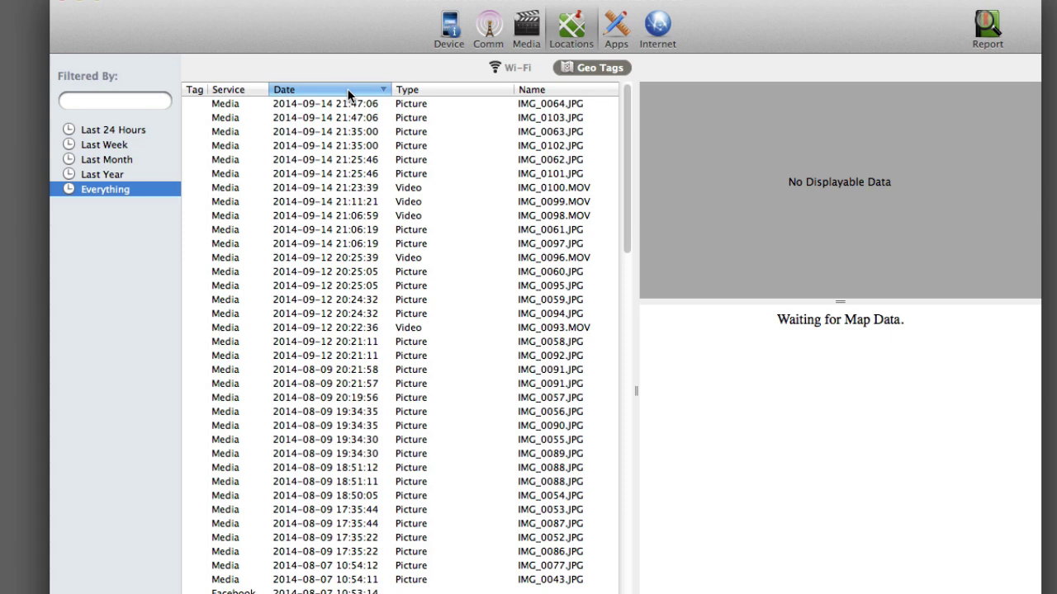
pyautogui.click(348, 92)
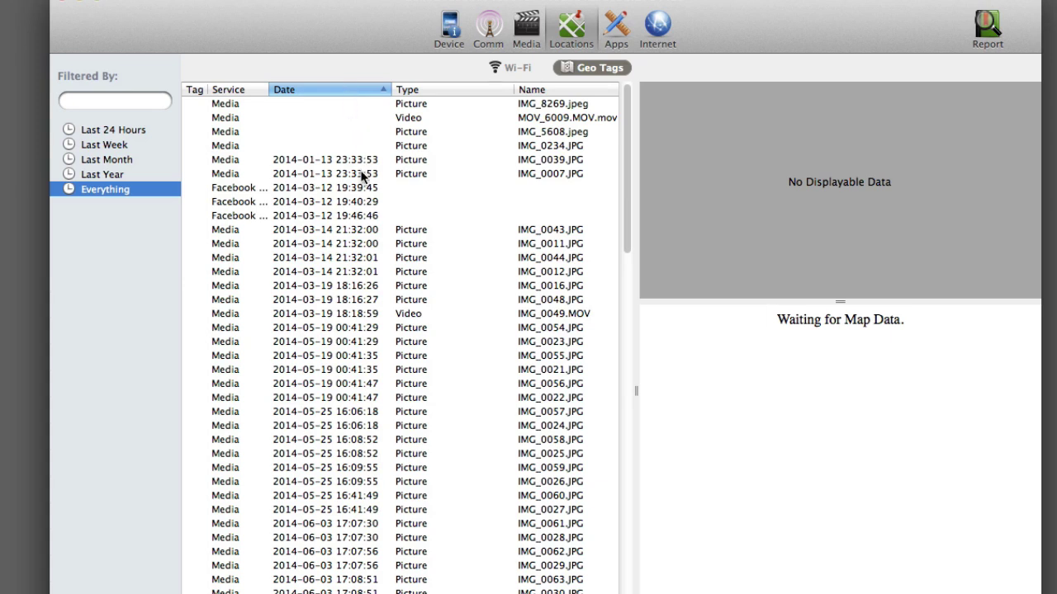
pyautogui.click(368, 301)
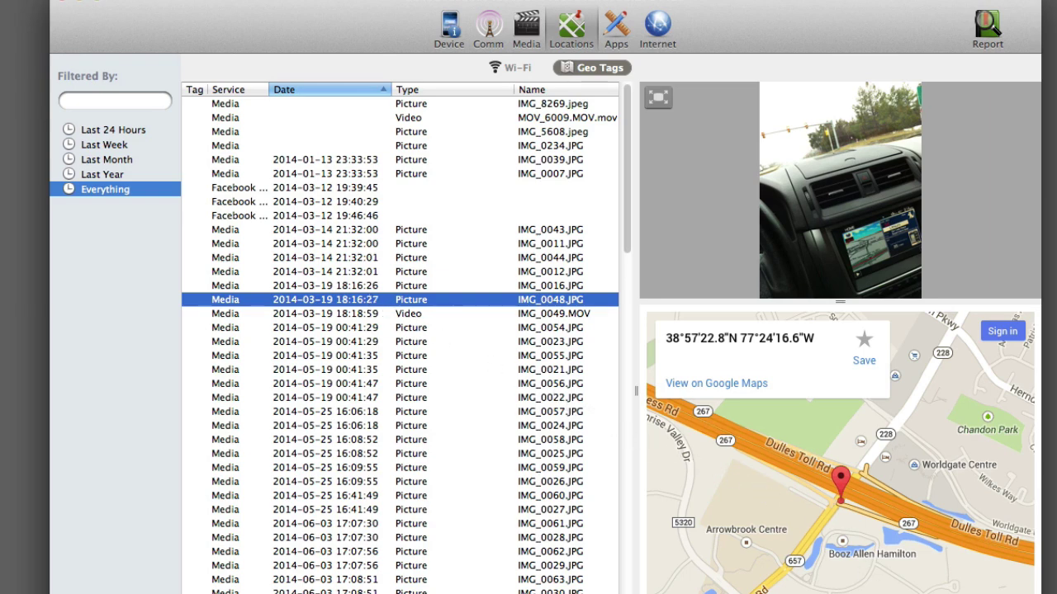
# Zoom out the IMG_0048.JPG map and pan it to reveal Dulles International Airport
pyautogui.scroll(-2, 840, 452)
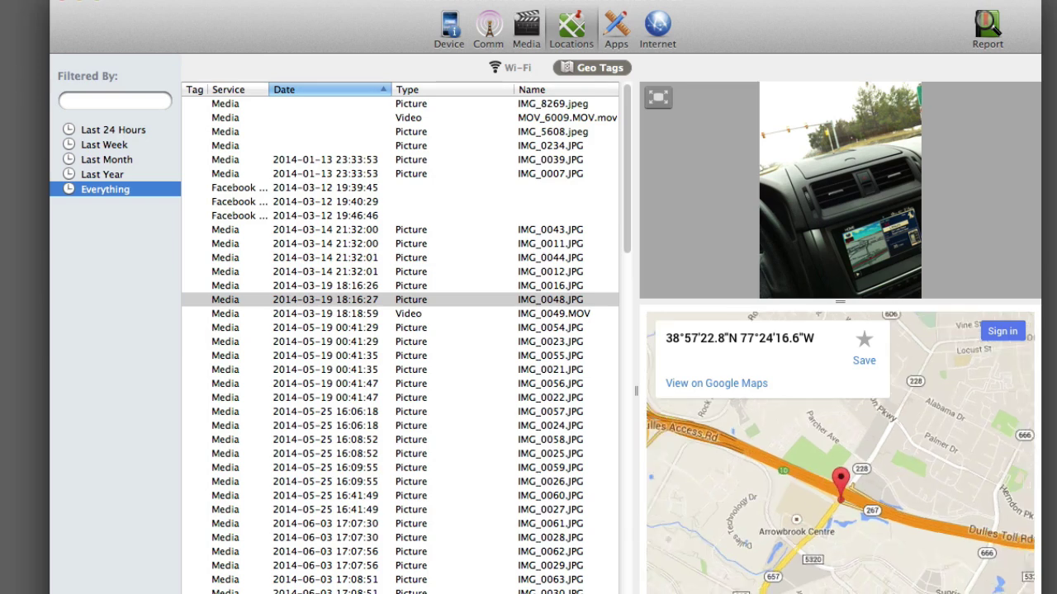
pyautogui.scroll(-1, 825, 583)
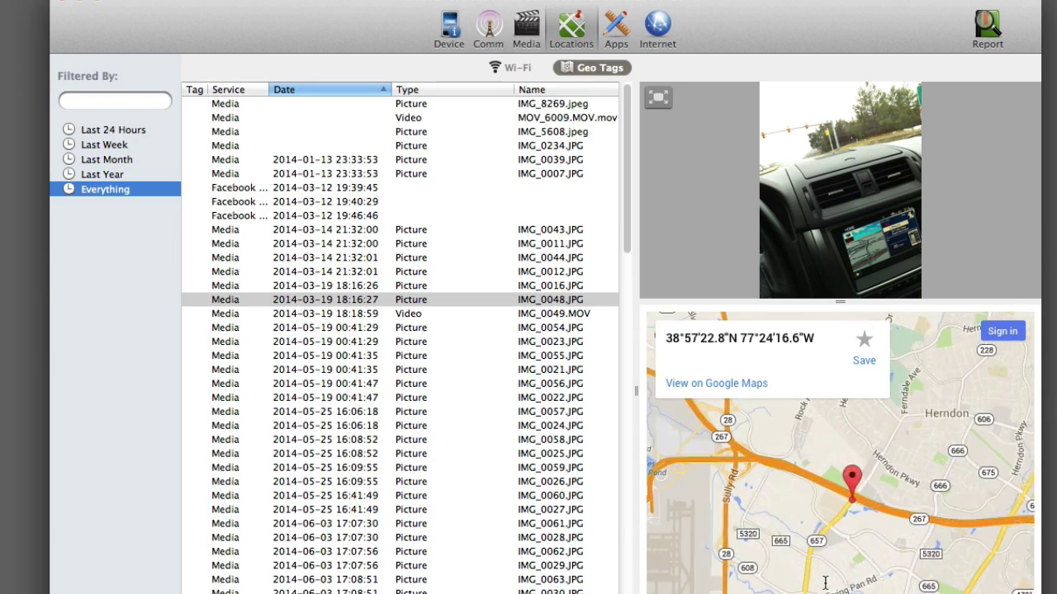
pyautogui.moveTo(825, 583); pyautogui.dragTo(973, 584)
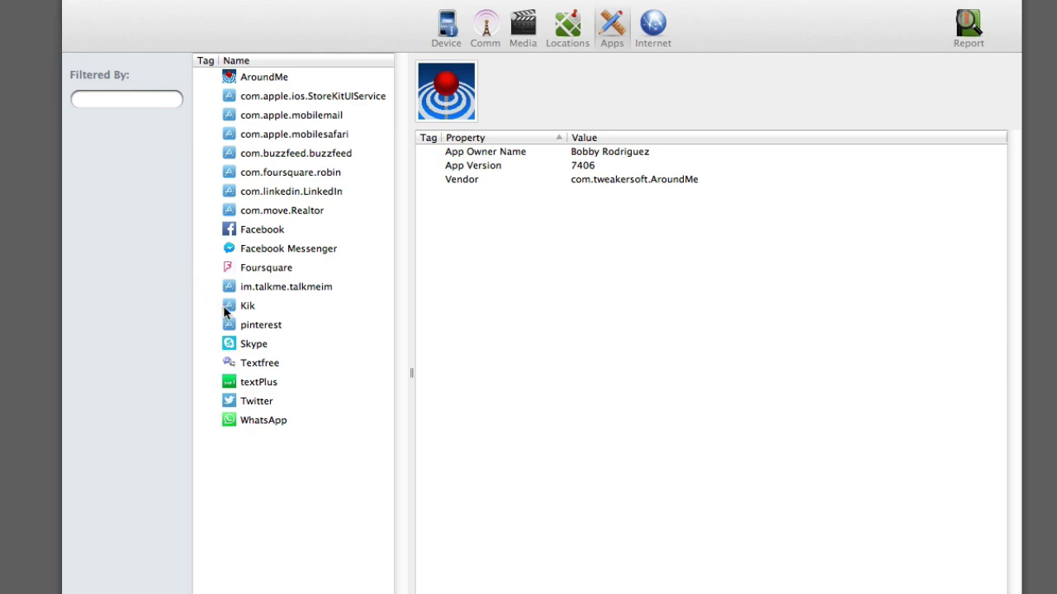
# Check the Skype, textPlus and Twitter app properties, then show the Safari bookmarks
pyautogui.click(237, 345)
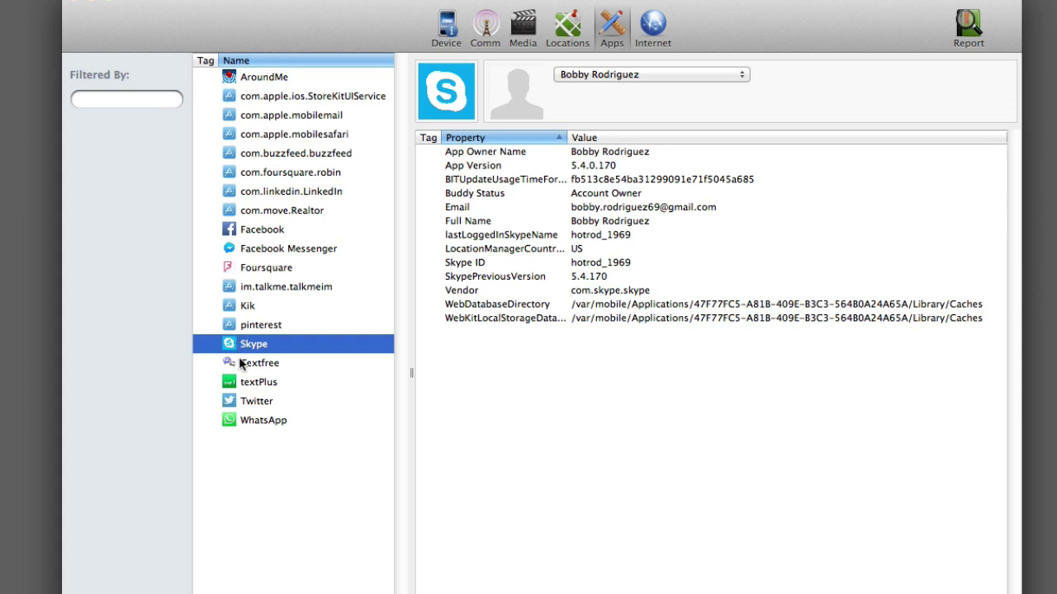
pyautogui.click(245, 383)
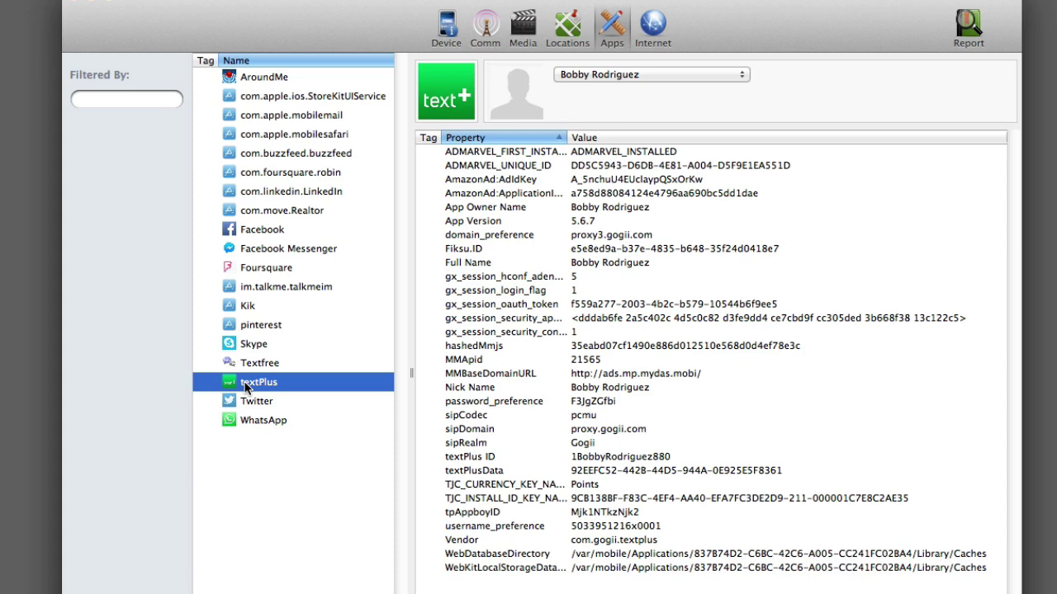
pyautogui.click(245, 402)
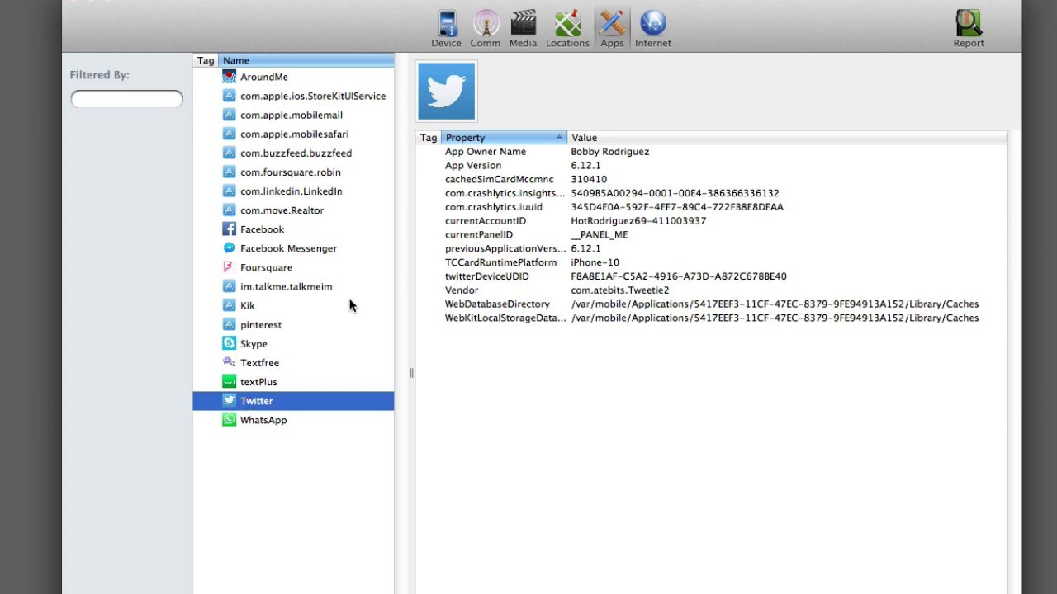
pyautogui.click(653, 27)
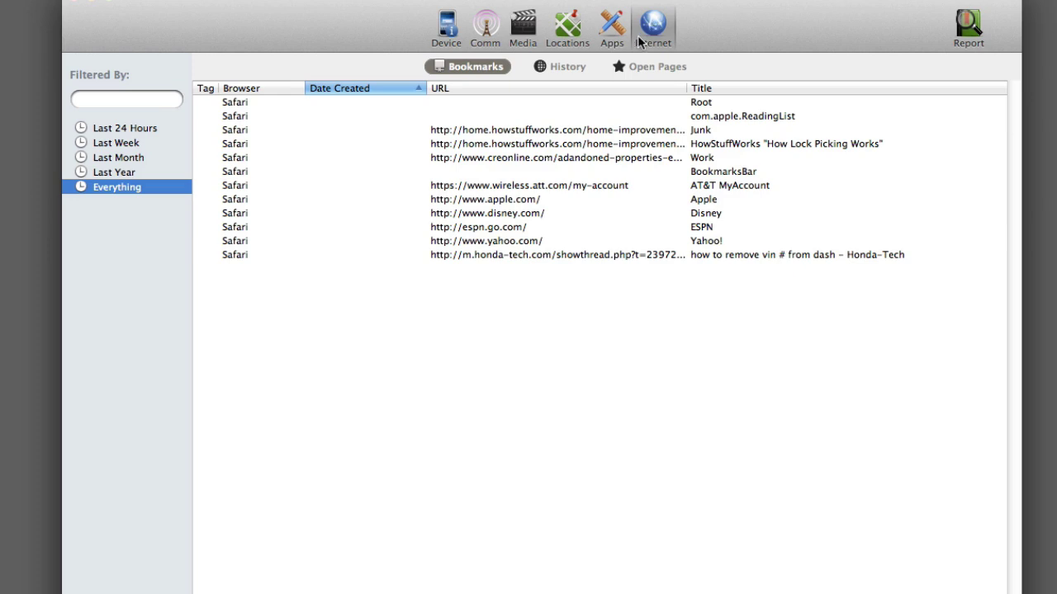
# Inspect the How Lock Picking Works bookmark, Safari history, and the open New York Times page
pyautogui.click(623, 146)
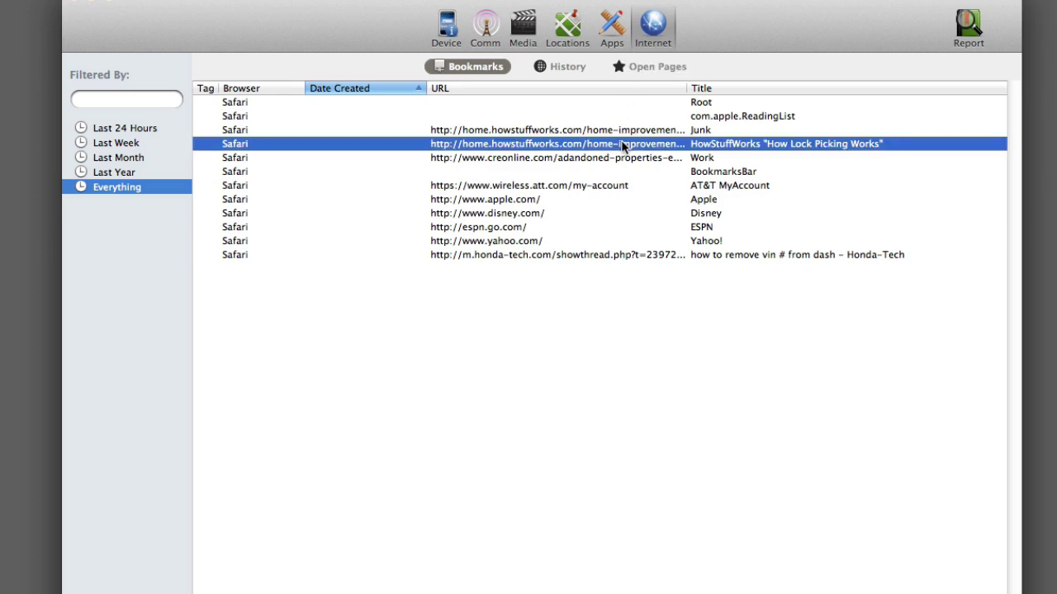
pyautogui.click(571, 67)
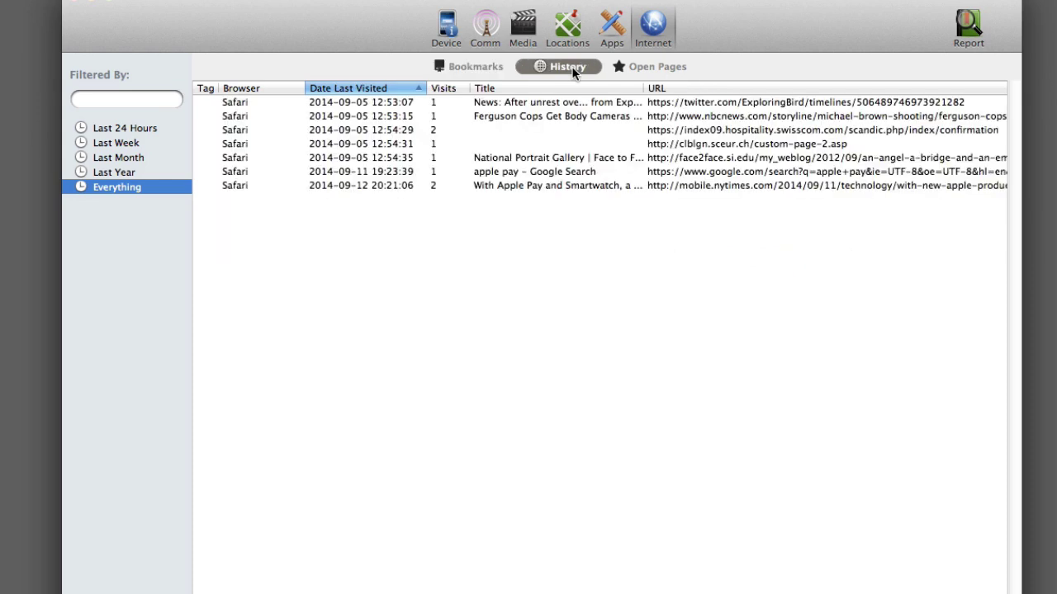
pyautogui.click(623, 71)
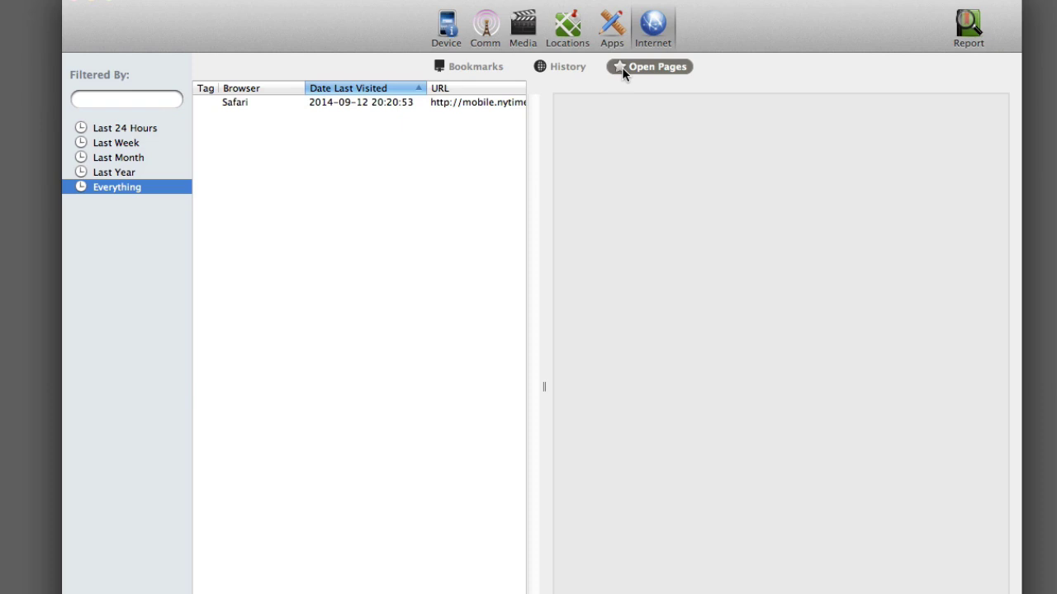
pyautogui.click(501, 102)
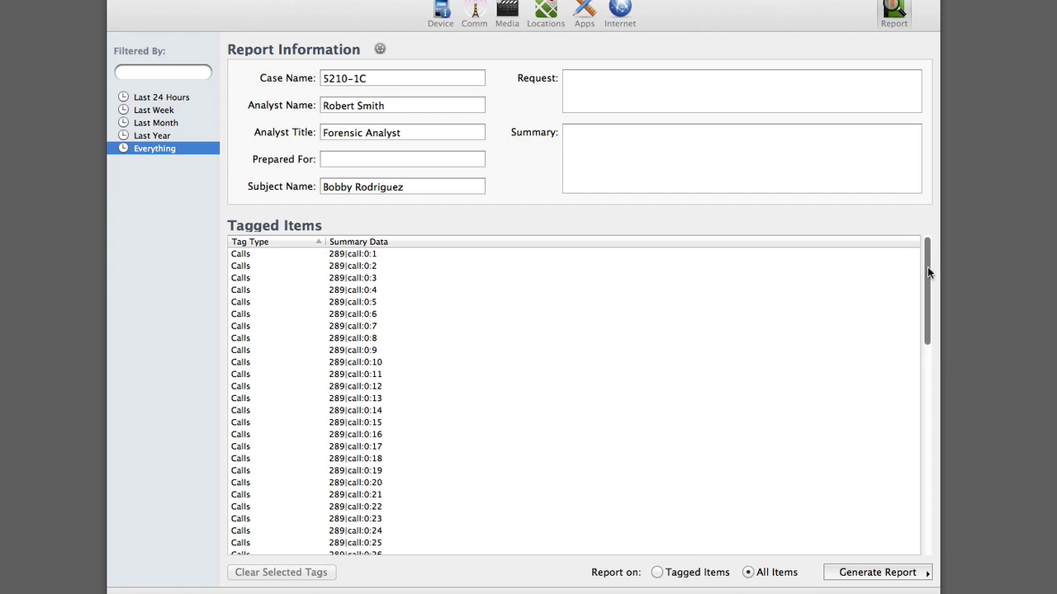
# Scroll through the report's Tagged Items list
pyautogui.moveTo(927, 273)
pyautogui.mouseDown()
pyautogui.moveTo(912, 347)
pyautogui.moveTo(915, 360)
pyautogui.moveTo(925, 353)
pyautogui.moveTo(925, 454)
pyautogui.mouseUp()
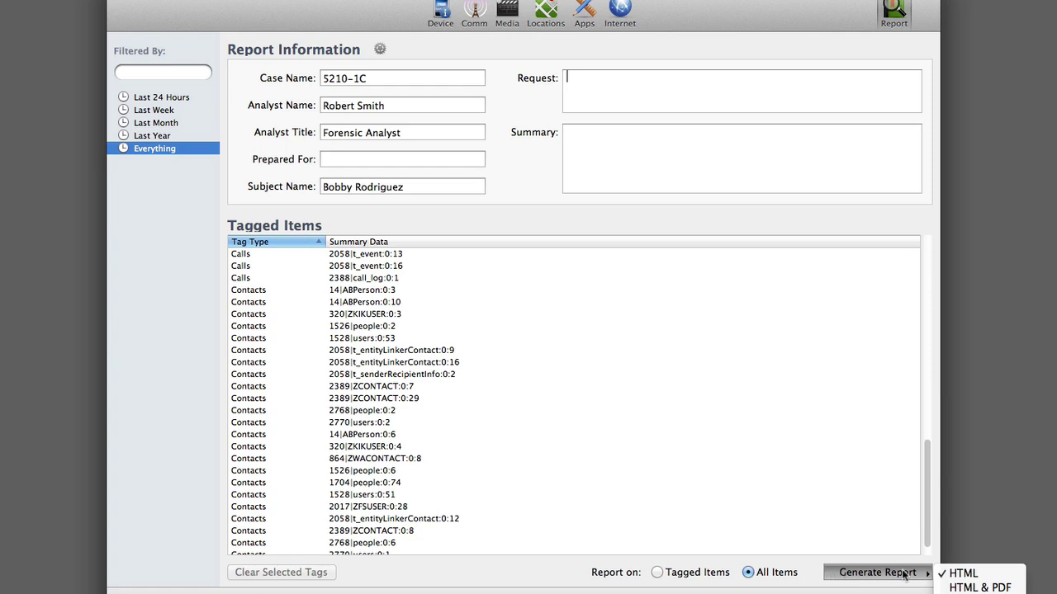
# Generate the report in HTML format
pyautogui.click(957, 573)
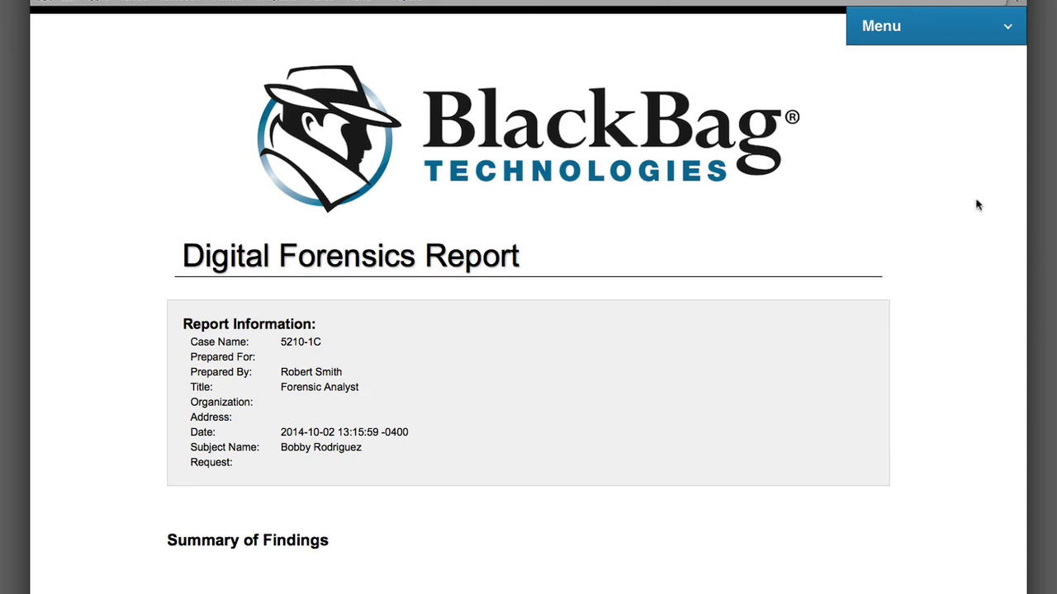
# Jump to the report's Device Details section, then expand the Media pages in the menu
pyautogui.click(1006, 32)
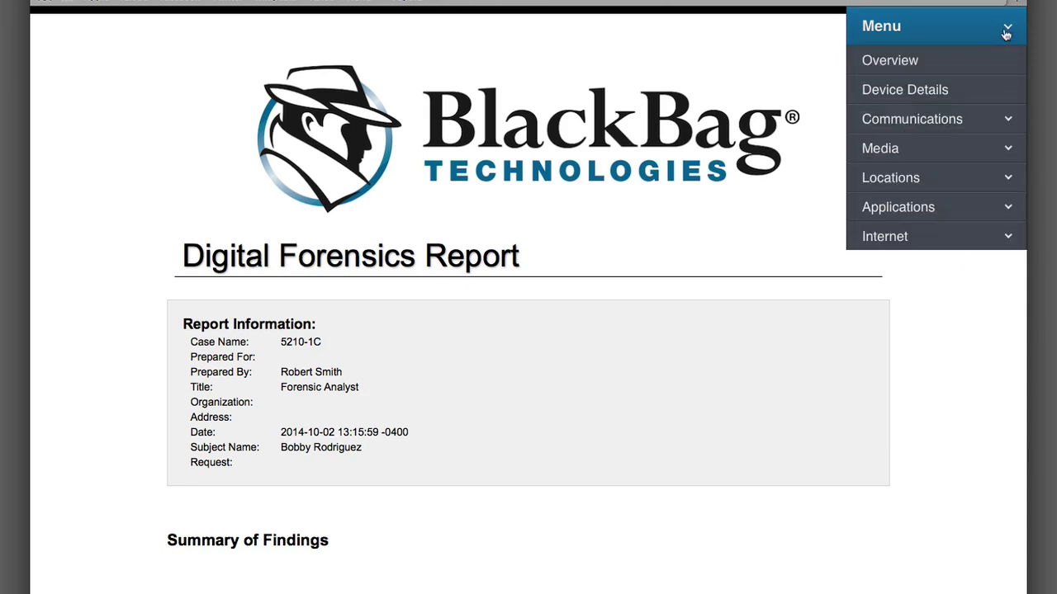
pyautogui.click(990, 90)
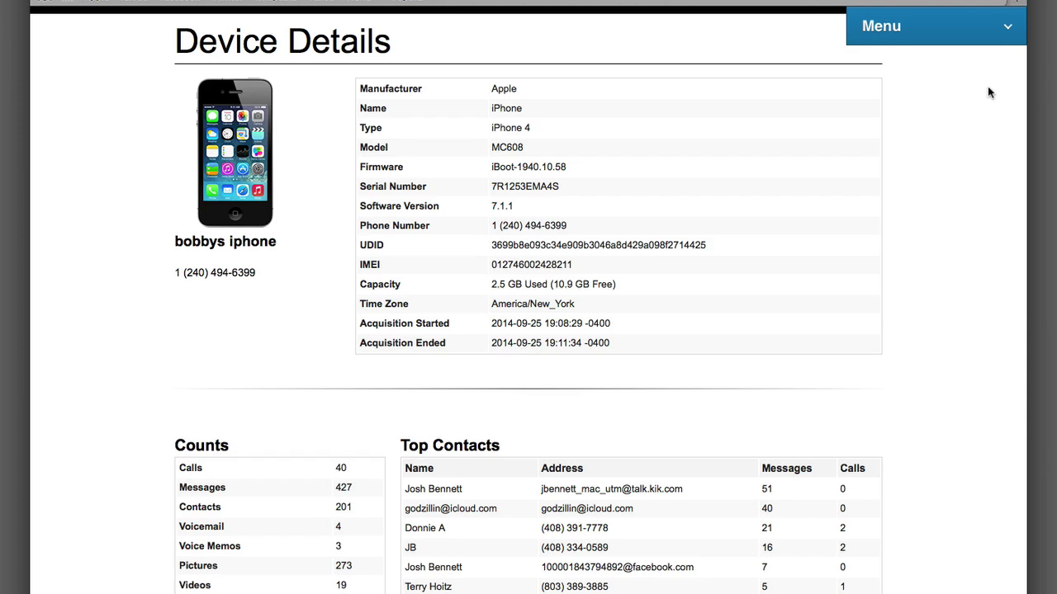
pyautogui.click(988, 39)
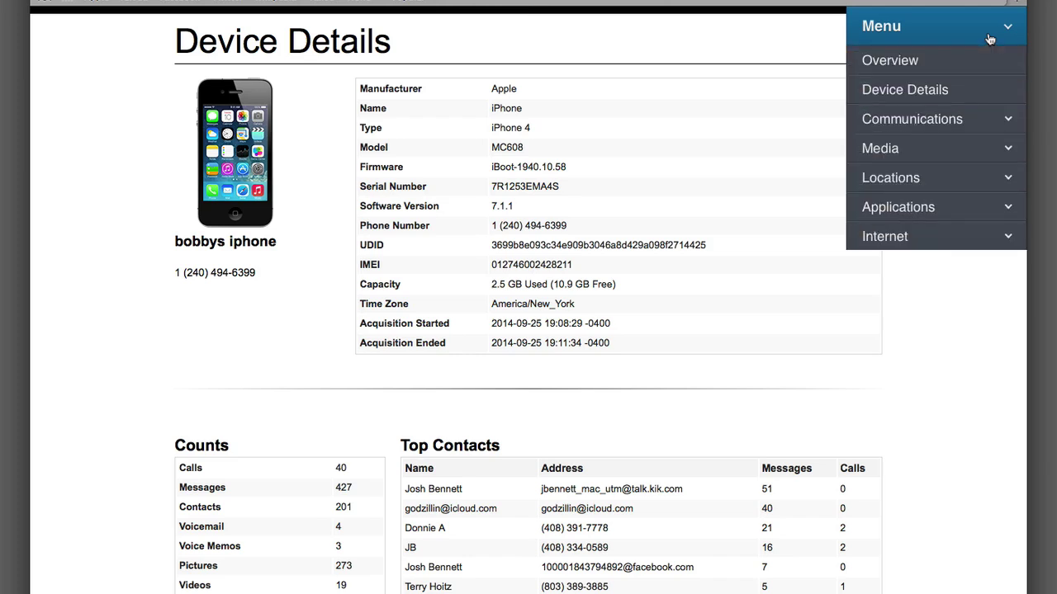
pyautogui.click(980, 153)
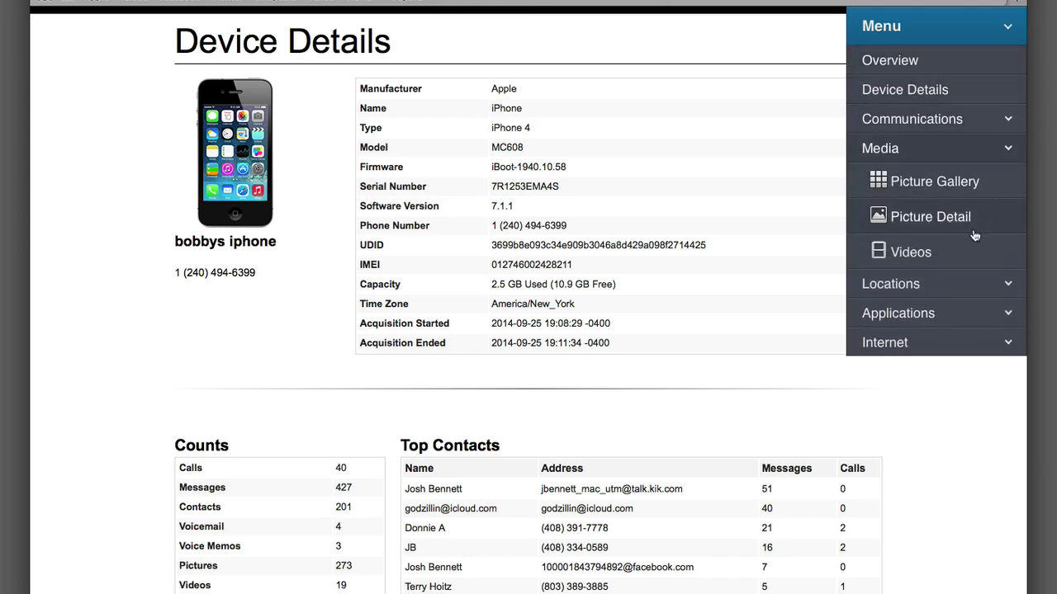
# Browse the report's Picture Gallery and view IMG_0095.JPG enlarged with its details
pyautogui.click(968, 182)
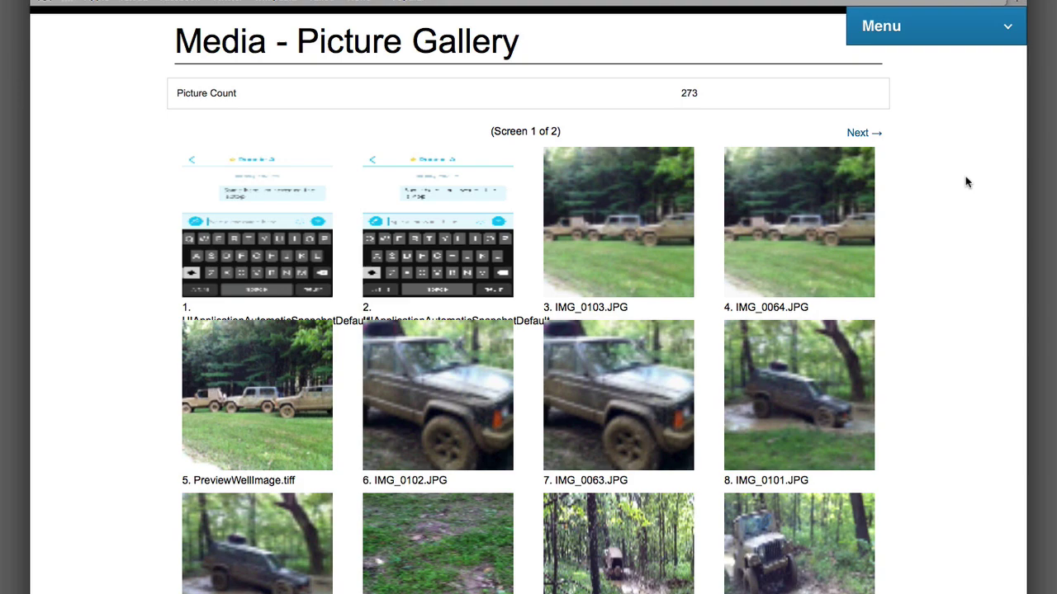
pyautogui.scroll(-4, 966, 182)
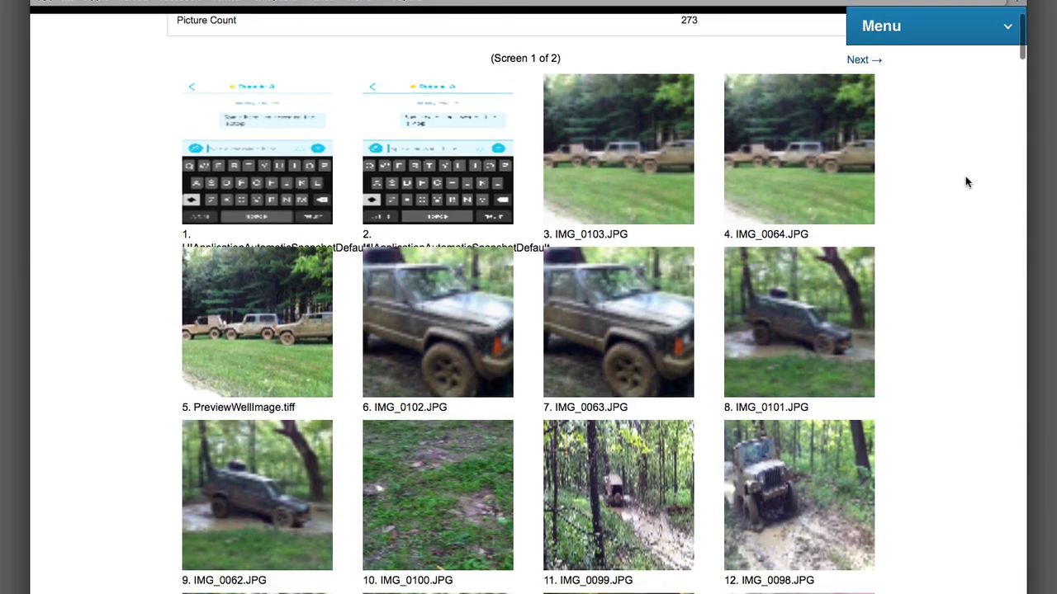
pyautogui.scroll(-3, 966, 181)
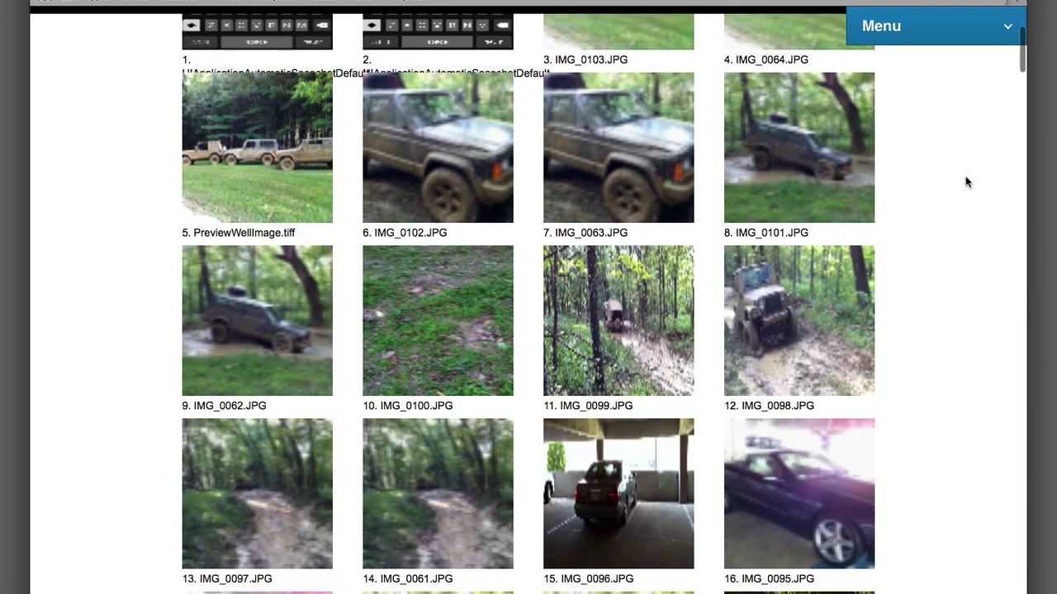
pyautogui.scroll(-3, 966, 182)
pyautogui.click(773, 407)
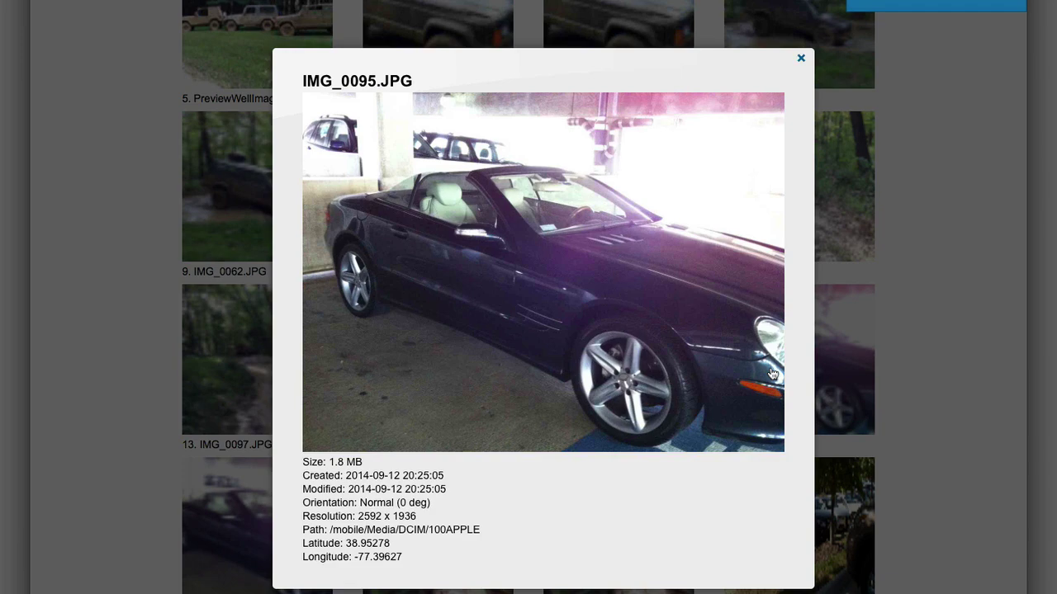
pyautogui.click(800, 57)
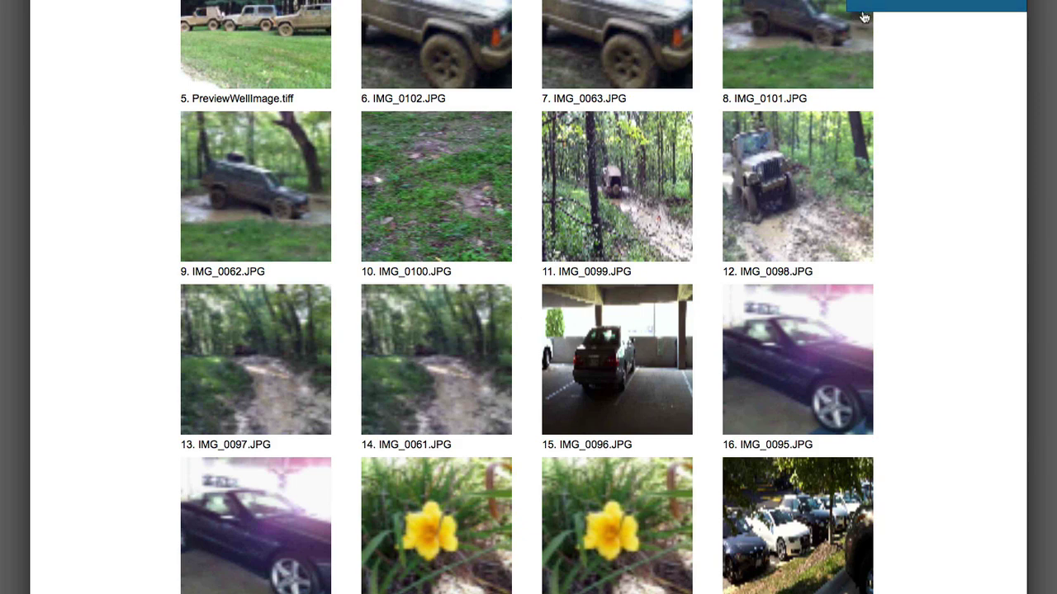
# Go to the Media - Picture Details page listing the 273 pictures
pyautogui.click(884, 7)
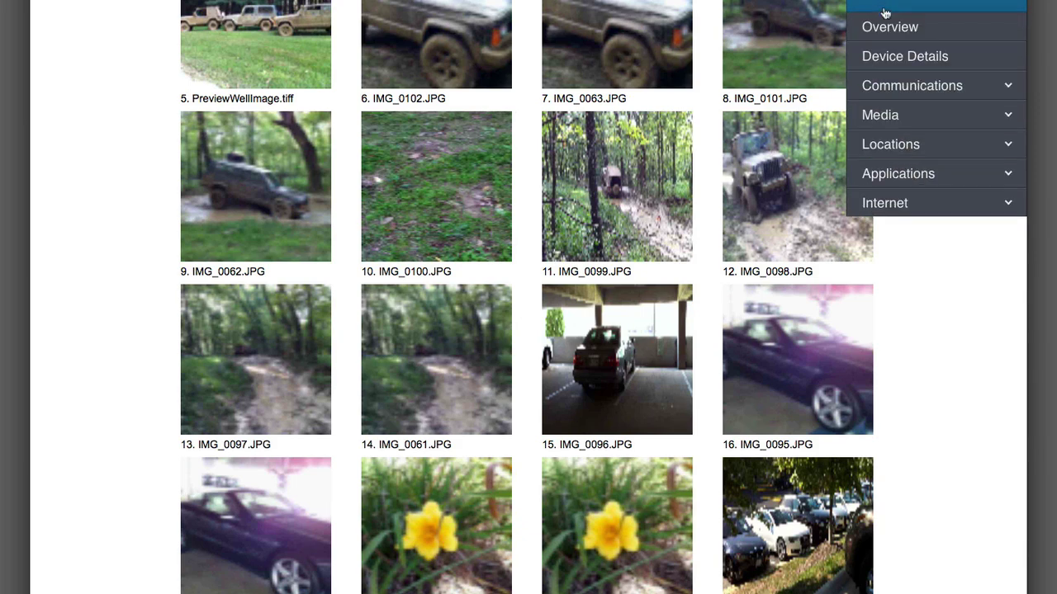
pyautogui.click(884, 116)
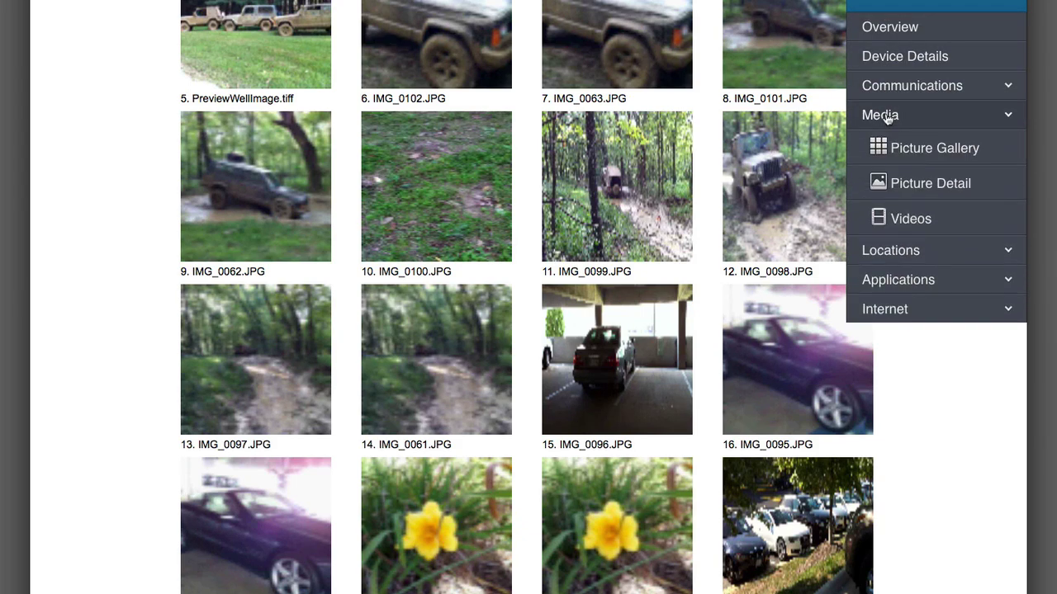
pyautogui.click(884, 185)
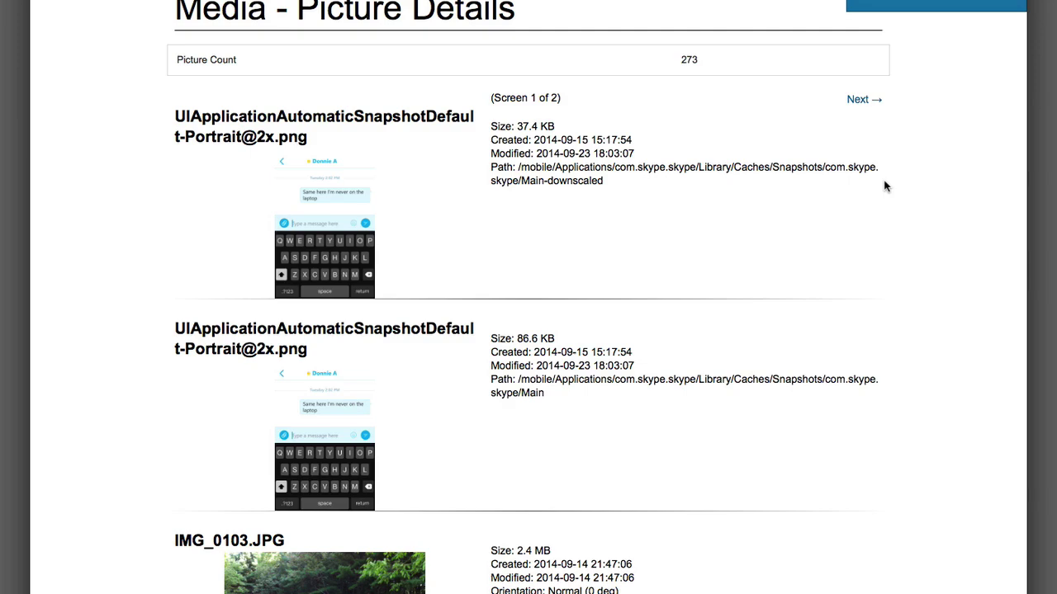
pyautogui.scroll(-2, 884, 186)
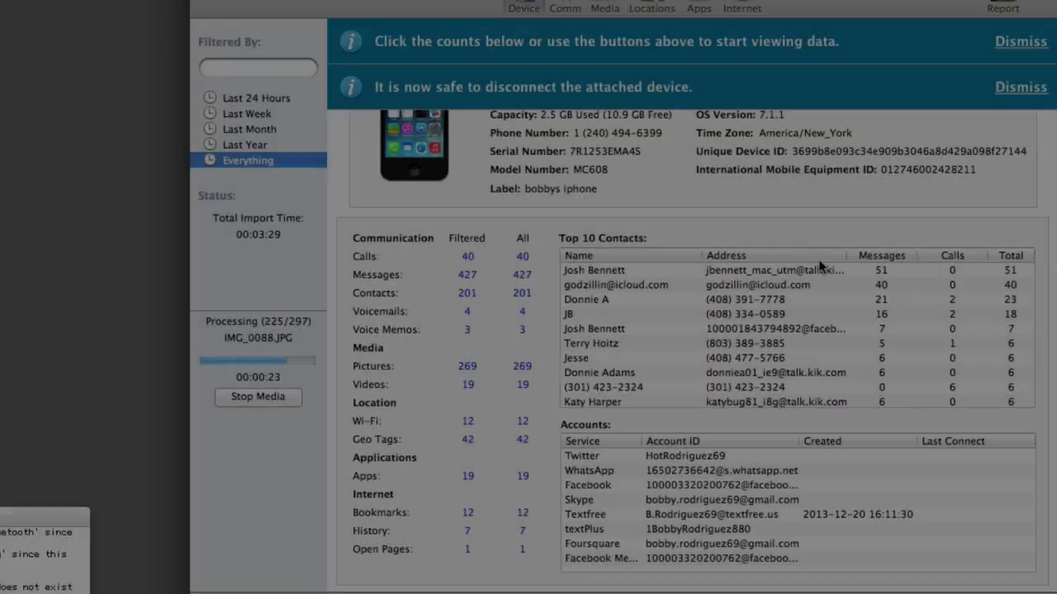